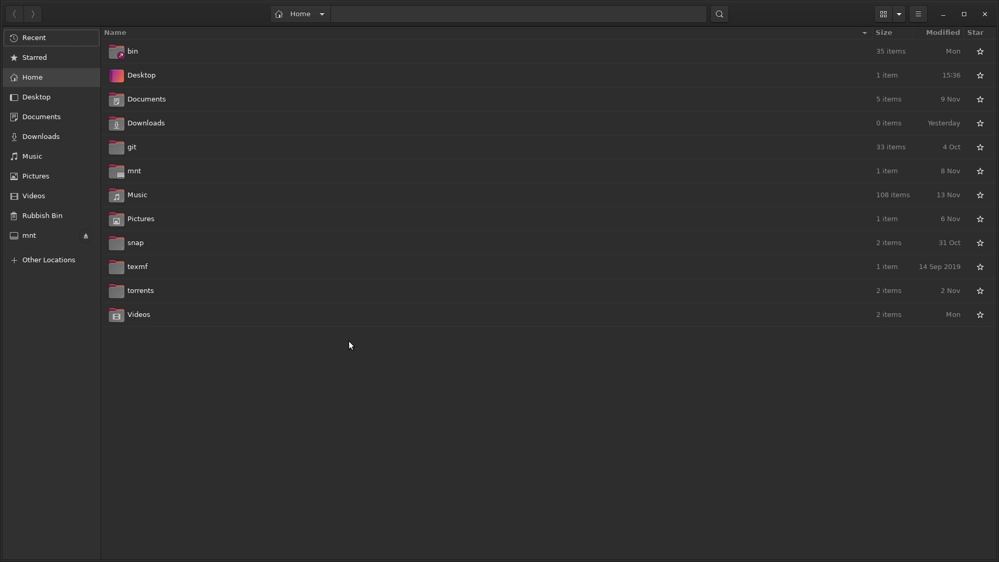
Switch to the terminal, list all contents of .config in long format, and find user-dirs.dirs
{"action": "key", "text": "super+2"}
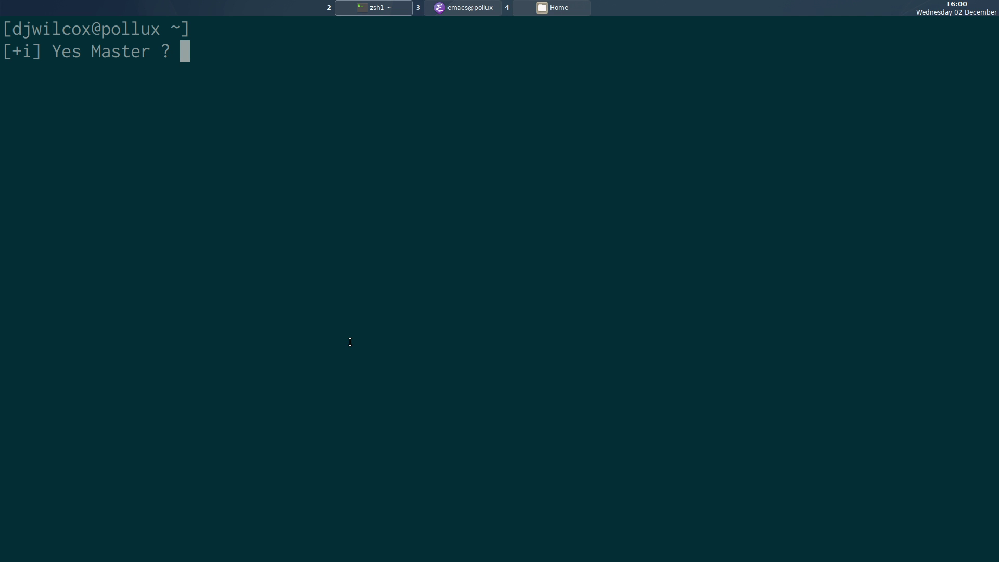
{"action": "type", "text": "ls -"}
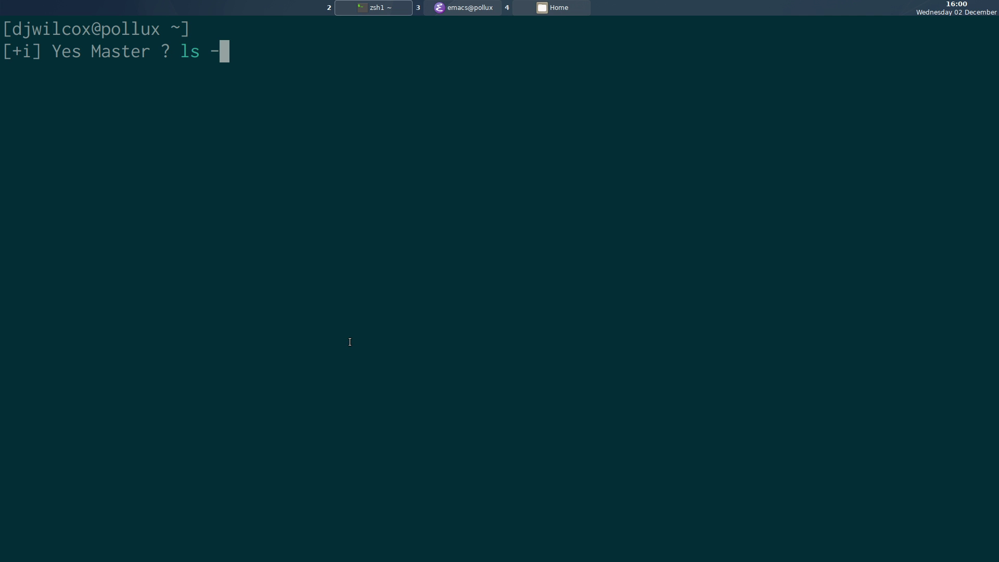
{"action": "type", "text": "a .co"}
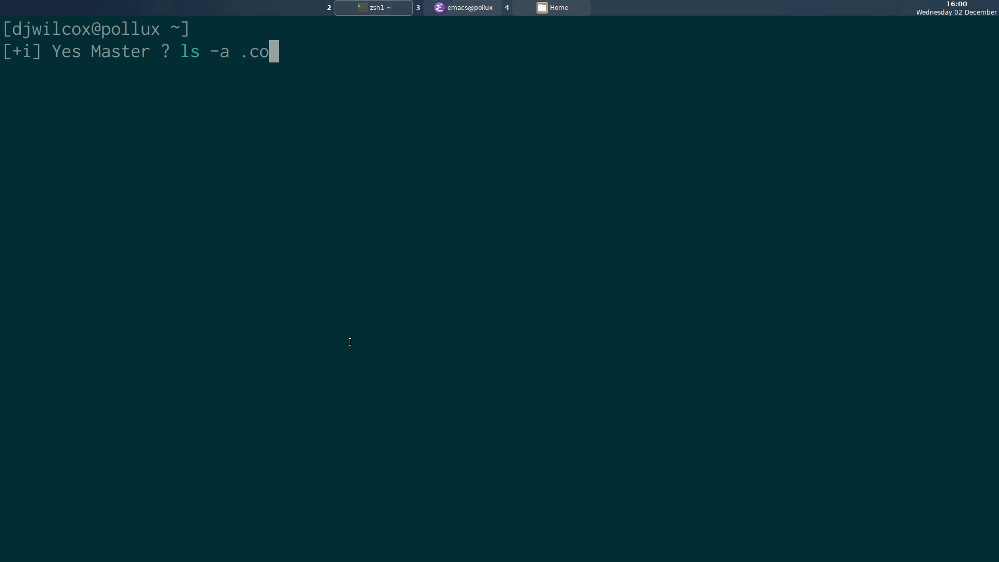
{"action": "key", "text": "BackSpace"}
{"action": "key", "text": "BackSpace"}
{"action": "key", "text": "BackSpace"}
{"action": "type", "text": "l .con"}
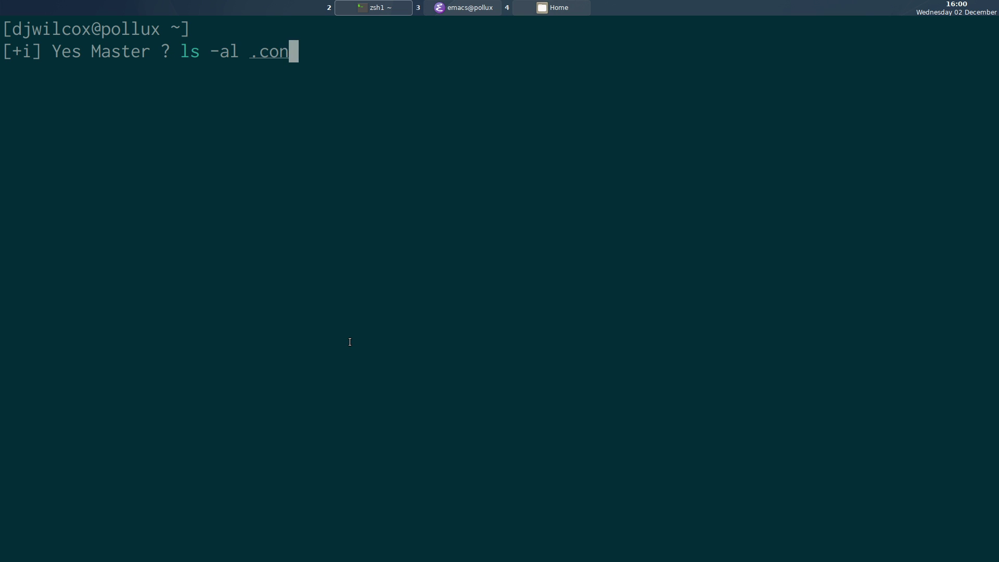
{"action": "key", "text": "Tab"}
{"action": "key", "text": "Return"}
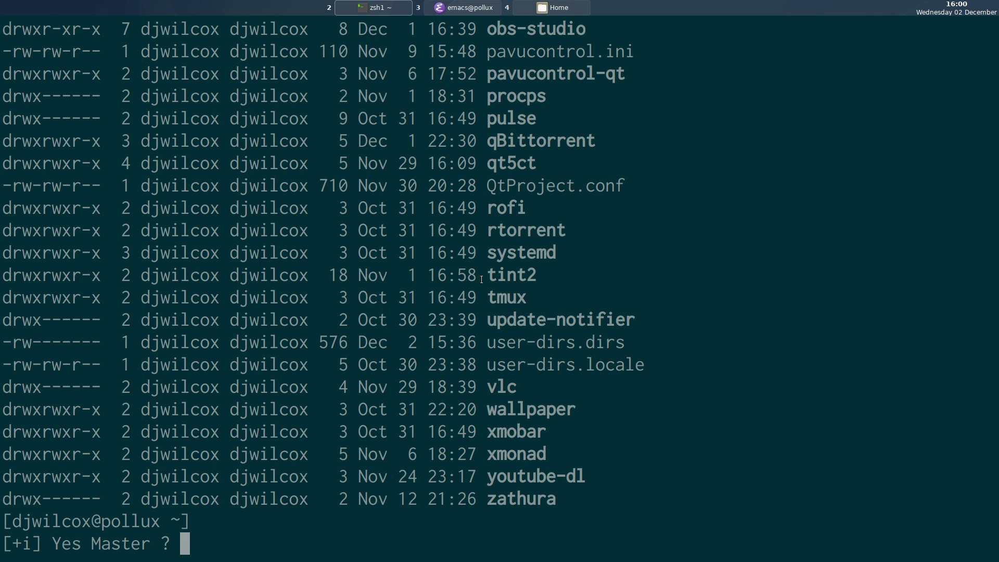
{"action": "left_click_drag", "start_coordinate": [628, 342], "coordinate": [492, 350]}
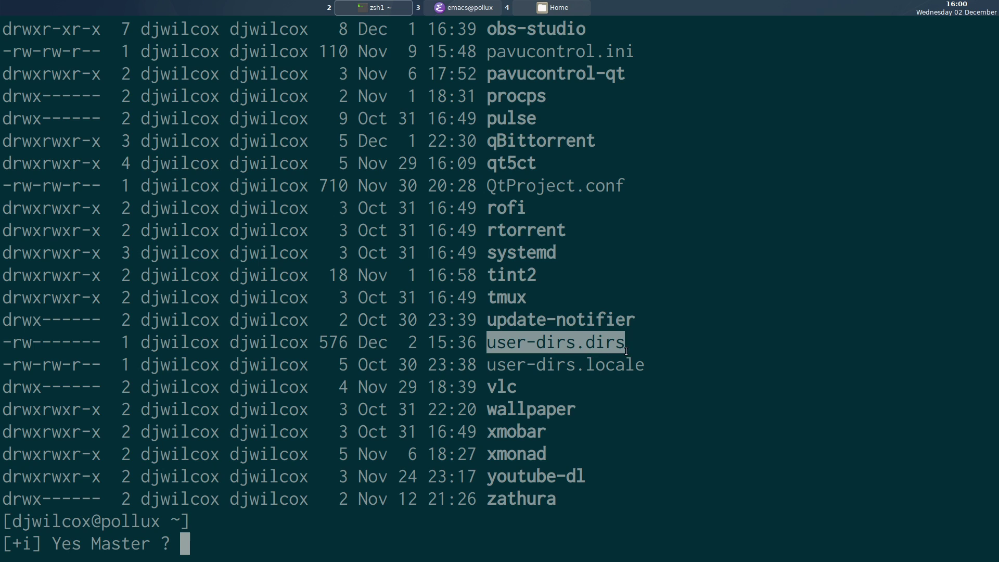
{"action": "key", "text": "ctrl+l"}
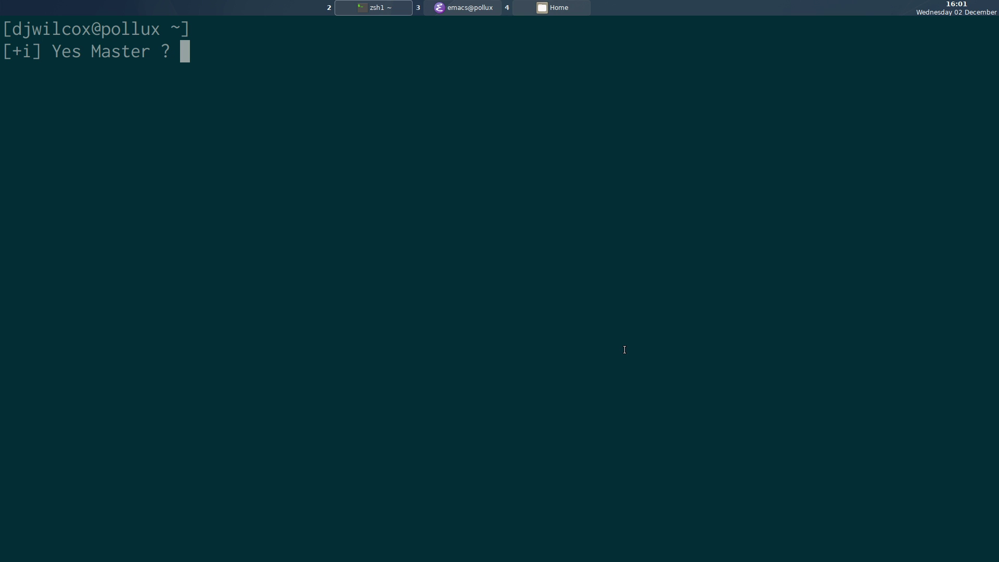
Switch to Emacs, open ~/Desktop/user-dirs.dirs, and enlarge its text by three steps
{"action": "left_click", "coordinate": [468, 7]}
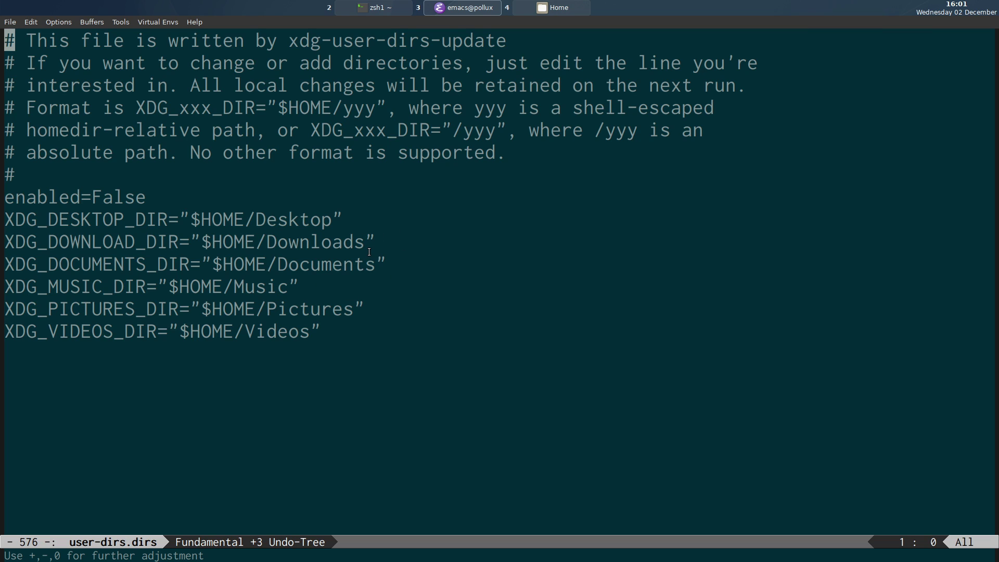
{"action": "key", "text": "ctrl+x"}
{"action": "key", "text": "ctrl+f"}
{"action": "key", "text": "BackSpace"}
{"action": "type", "text": "Des"}
{"action": "key", "text": "Return"}
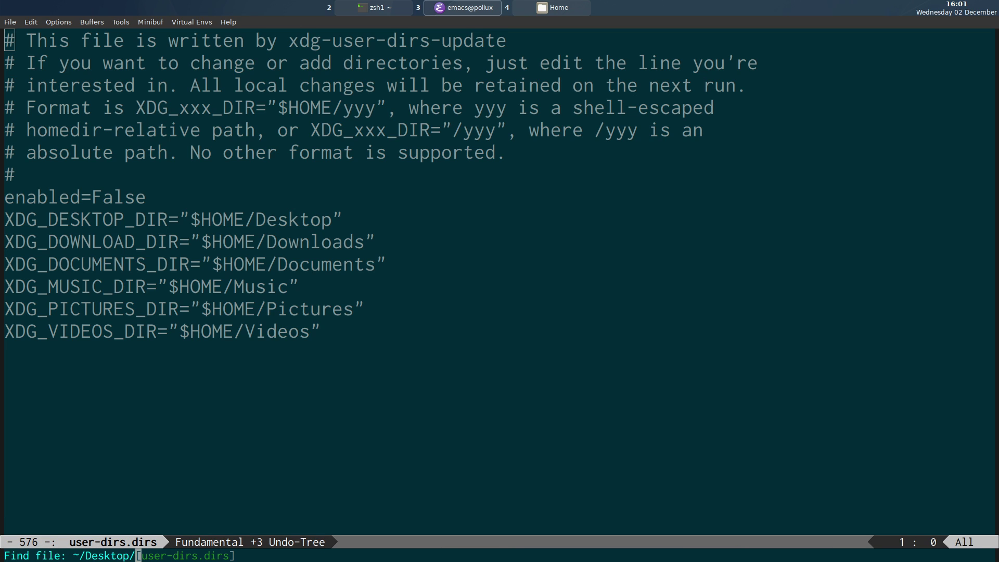
{"action": "key", "text": "Return"}
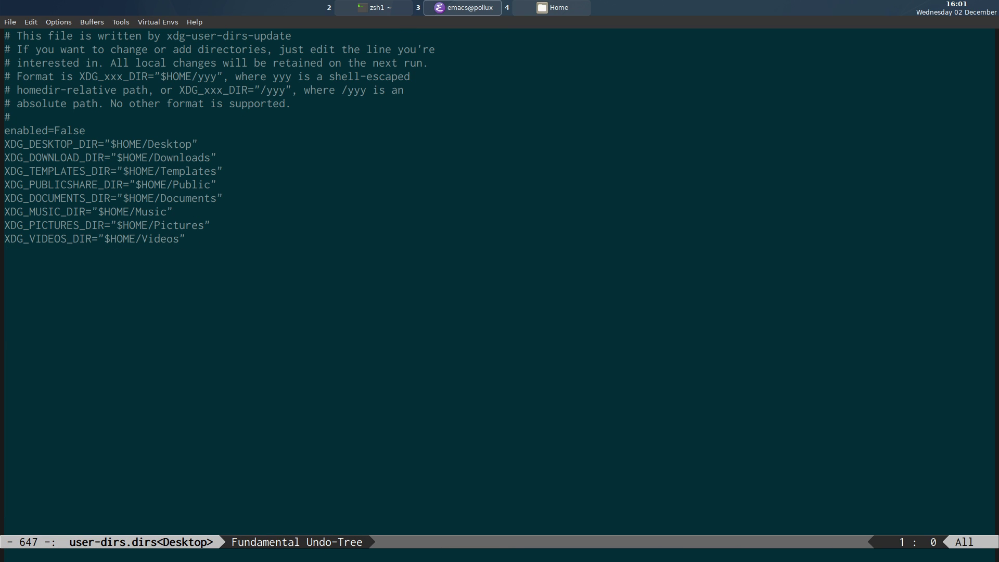
{"action": "key", "text": "ctrl+x"}
{"action": "key", "text": "ctrl+equal"}
{"action": "key", "text": "equal"}
{"action": "key", "text": "equal"}
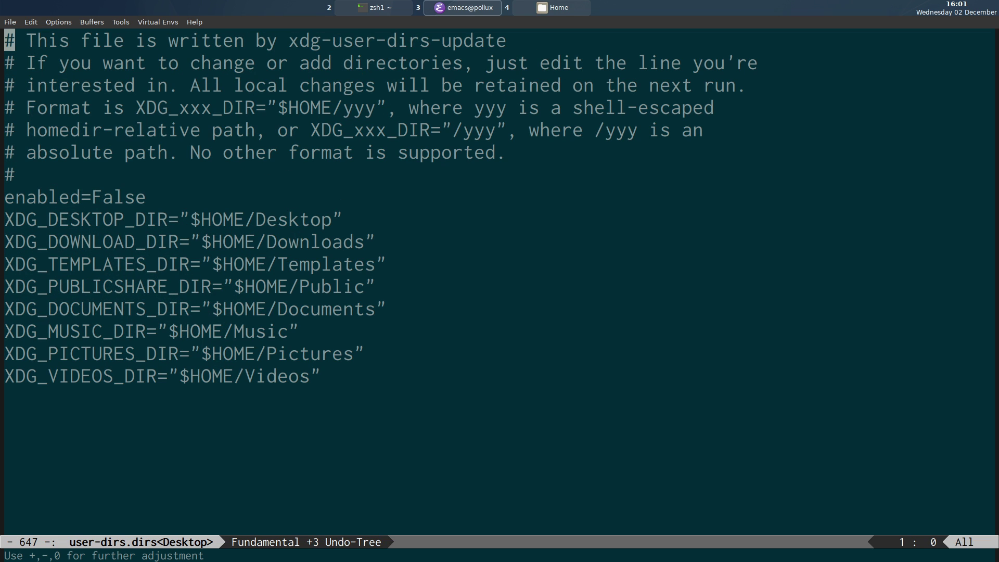
Delete the enabled=False line from the Desktop copy of user-dirs.dirs and save the file
{"action": "left_click", "coordinate": [10, 63]}
{"action": "key", "text": "Down"}
{"action": "key", "text": "Down"}
{"action": "key", "text": "Down"}
{"action": "key", "text": "Down"}
{"action": "key", "text": "Down"}
{"action": "key", "text": "Down"}
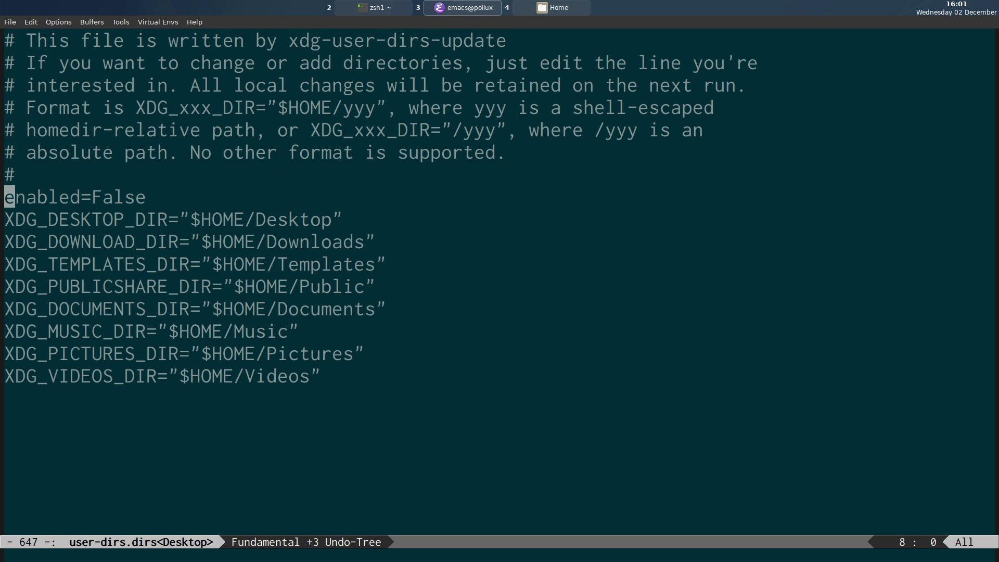
{"action": "key", "text": "ctrl+k"}
{"action": "key", "text": "ctrl+k"}
{"action": "key", "text": "ctrl+x"}
{"action": "key", "text": "ctrl+s"}
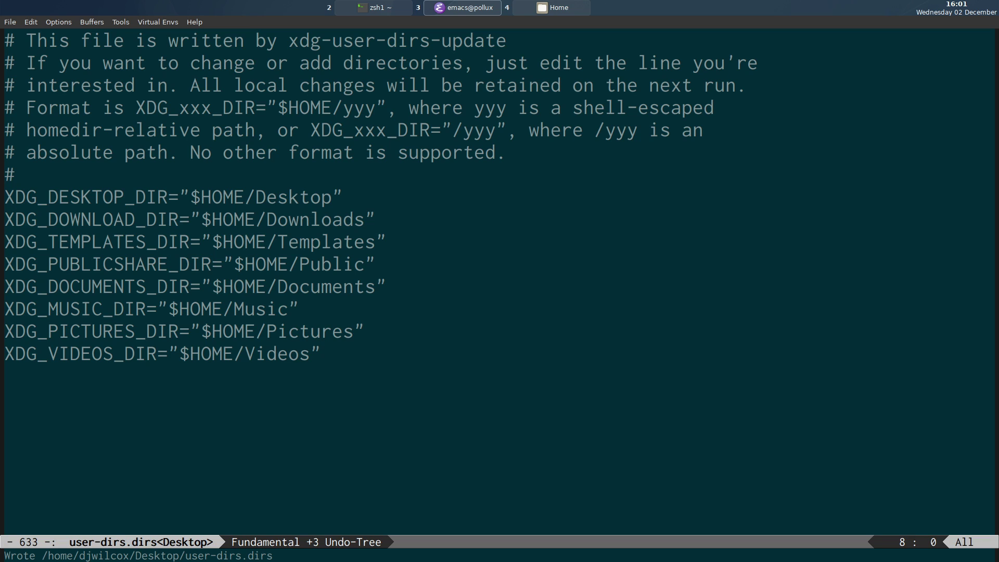
Examine the XDG directory entries in the Desktop copy from XDG_DESKTOP_DIR down to XDG_VIDEOS_DIR
{"action": "key", "text": "Right"}
{"action": "key", "text": "Right"}
{"action": "key", "text": "Right"}
{"action": "key", "text": "Right"}
{"action": "key", "text": "Right"}
{"action": "key", "text": "Right"}
{"action": "key", "text": "Right"}
{"action": "key", "text": "Right"}
{"action": "key", "text": "Right"}
{"action": "key", "text": "Right"}
{"action": "key", "text": "Right"}
{"action": "key", "text": "Right"}
{"action": "key", "text": "Right"}
{"action": "key", "text": "Right"}
{"action": "key", "text": "Right"}
{"action": "key", "text": "Right"}
{"action": "key", "text": "Right"}
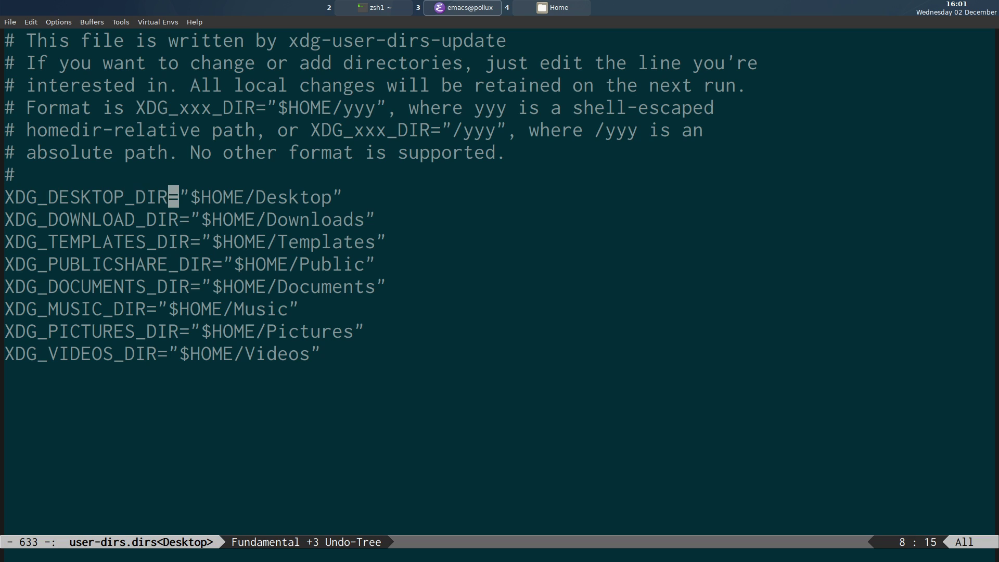
{"action": "key", "text": "Down"}
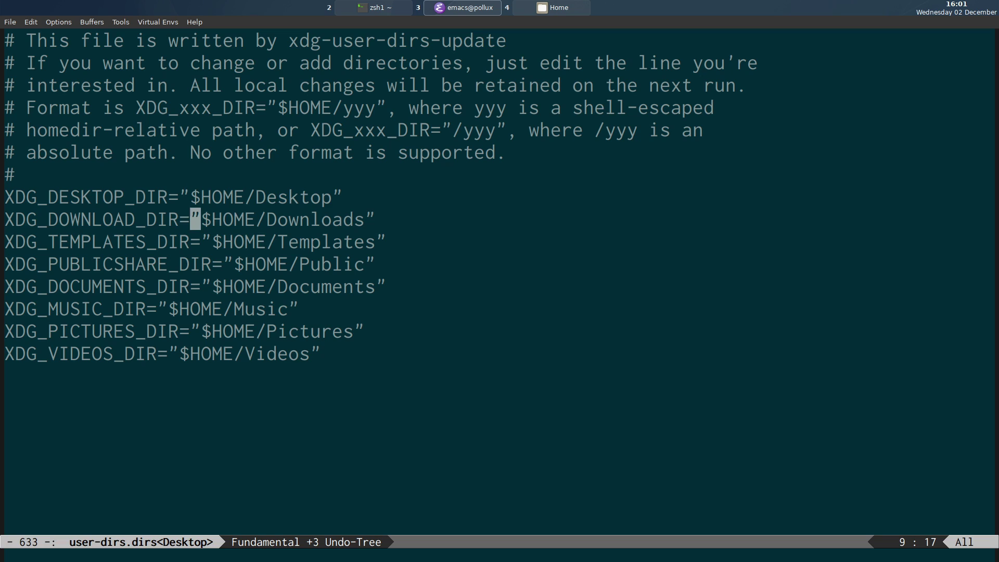
{"action": "key", "text": "Down"}
{"action": "key", "text": "Down"}
{"action": "key", "text": "Down"}
{"action": "key", "text": "Down"}
{"action": "key", "text": "Down"}
{"action": "key", "text": "Down"}
Switch to the .config copy of user-dirs.dirs and examine its enabled=False line and first directory entries
{"action": "key", "text": "ctrl+x"}
{"action": "key", "text": "b"}
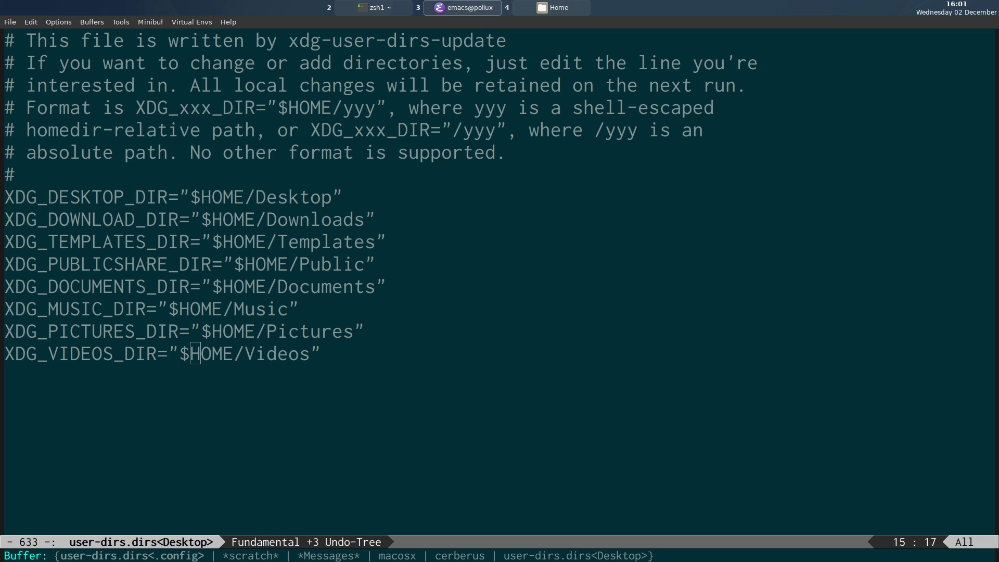
{"action": "key", "text": "Return"}
{"action": "key", "text": "Down"}
{"action": "key", "text": "Down"}
{"action": "key", "text": "Down"}
{"action": "key", "text": "Down"}
{"action": "key", "text": "Down"}
{"action": "key", "text": "Down"}
{"action": "key", "text": "Down"}
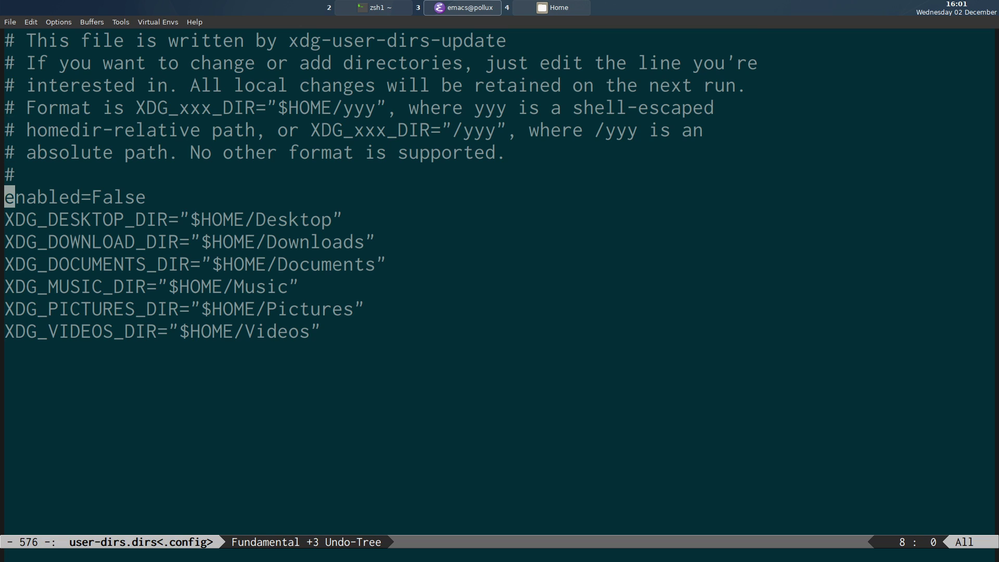
{"action": "key", "text": "Down"}
{"action": "key", "text": "Down"}
Return to the Desktop copy and examine the XDG_TEMPLATES_DIR and XDG_PUBLICSHARE_DIR lines
{"action": "key", "text": "ctrl+x"}
{"action": "key", "text": "b"}
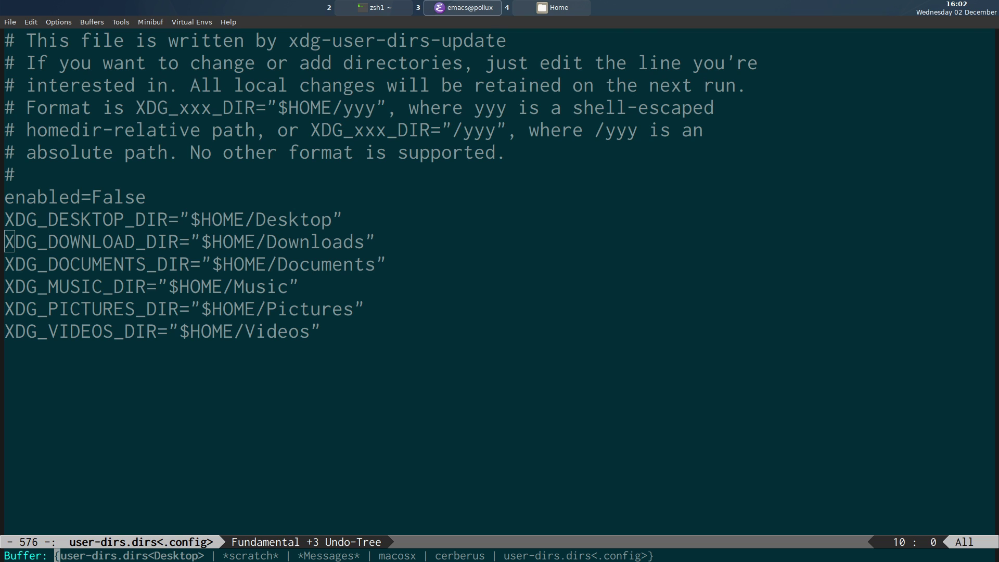
{"action": "key", "text": "Return"}
{"action": "key", "text": "Up"}
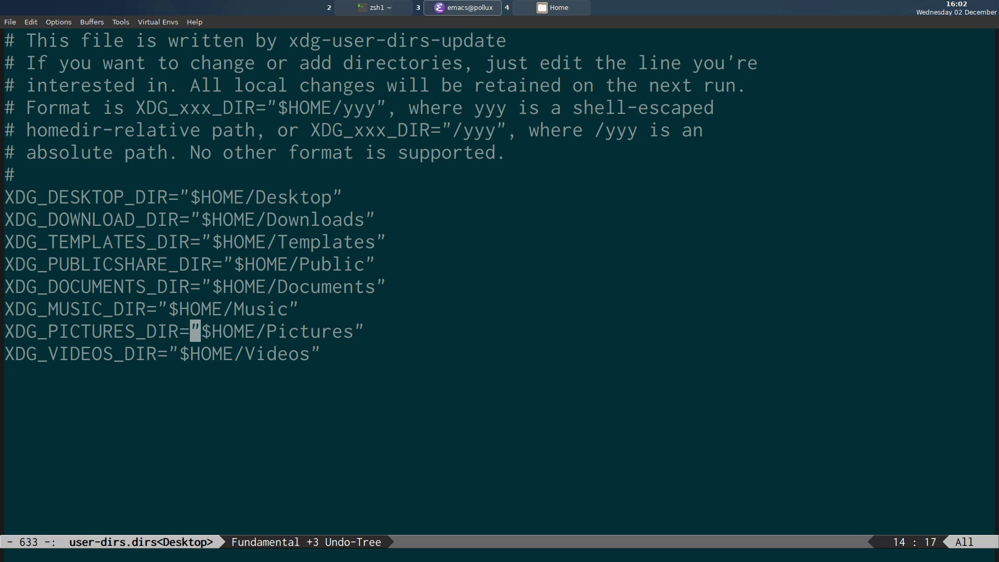
{"action": "key", "text": "Up"}
{"action": "key", "text": "Up"}
{"action": "key", "text": "Up"}
{"action": "key", "text": "Up"}
{"action": "key", "text": "Left"}
{"action": "key", "text": "Left"}
{"action": "key", "text": "Left"}
{"action": "key", "text": "Left"}
{"action": "key", "text": "Left"}
{"action": "key", "text": "Left"}
{"action": "key", "text": "Left"}
{"action": "key", "text": "Left"}
{"action": "key", "text": "Left"}
{"action": "key", "text": "Left"}
{"action": "key", "text": "Left"}
{"action": "key", "text": "Left"}
{"action": "key", "text": "Left"}
{"action": "key", "text": "Left"}
{"action": "key", "text": "Left"}
{"action": "key", "text": "Left"}
{"action": "key", "text": "Left"}
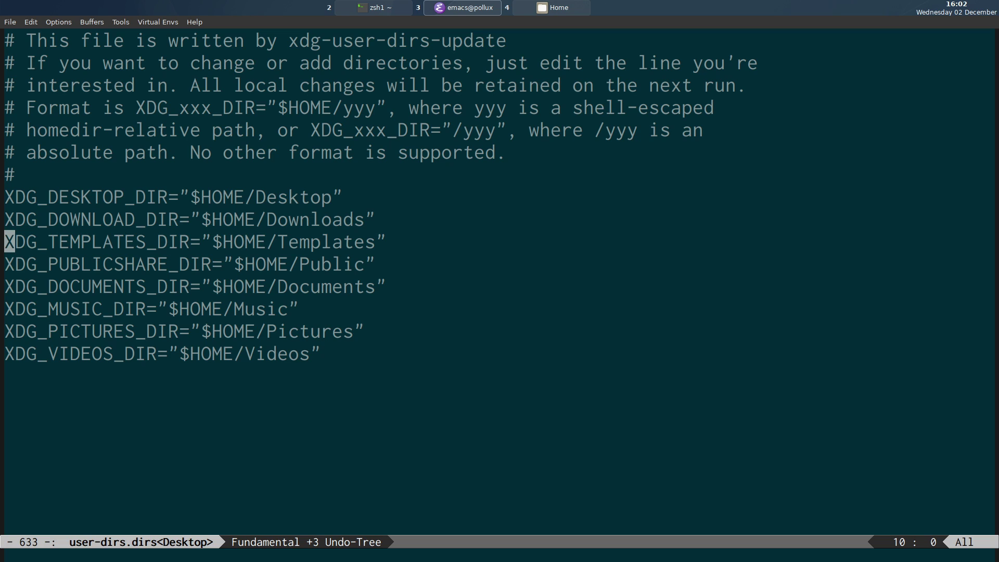
{"action": "key", "text": "Down"}
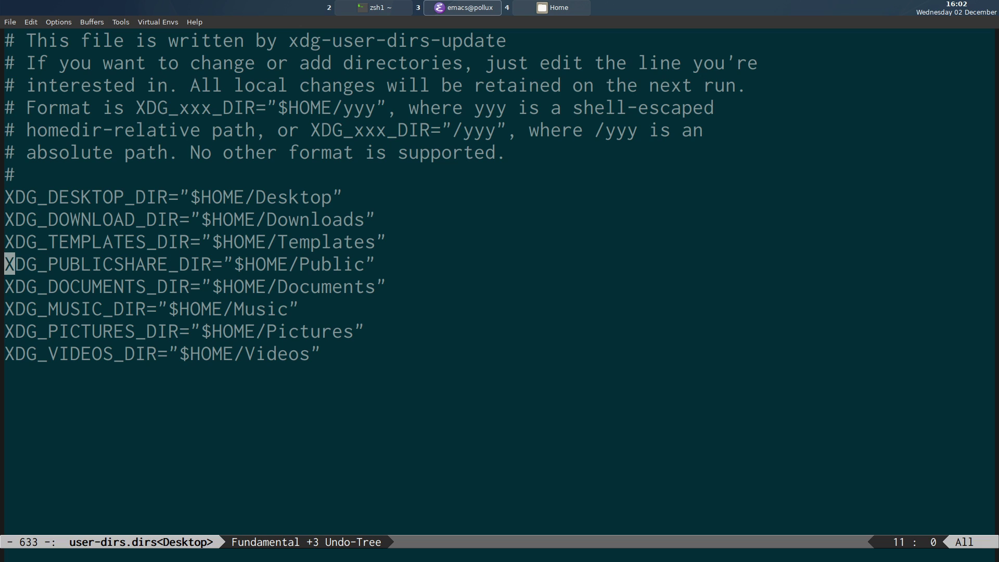
Switch to the .config copy and examine the enabled=False setting and the format of the directory entries below it
{"action": "key", "text": "ctrl+x"}
{"action": "key", "text": "b"}
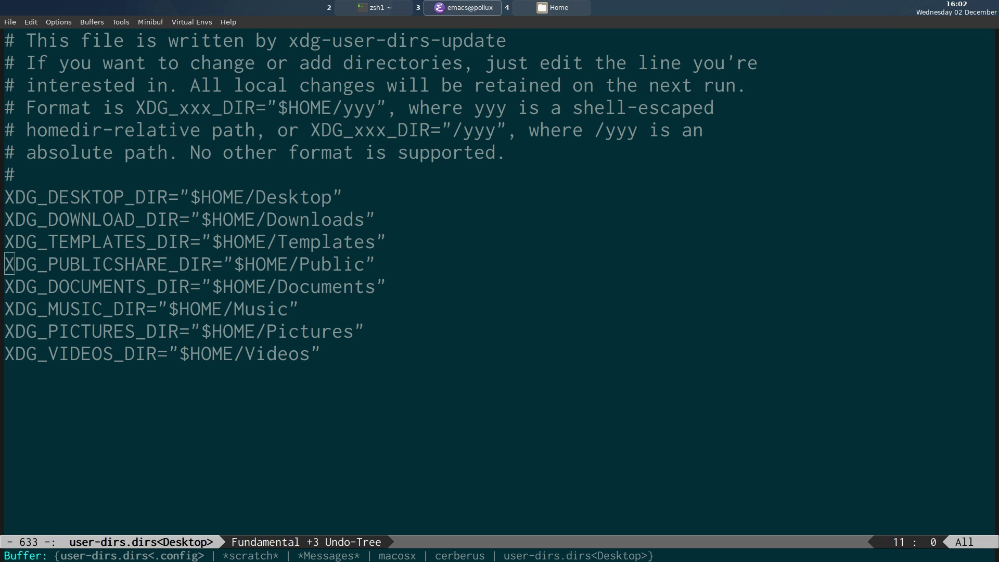
{"action": "key", "text": "Return"}
{"action": "left_click", "coordinate": [9, 196]}
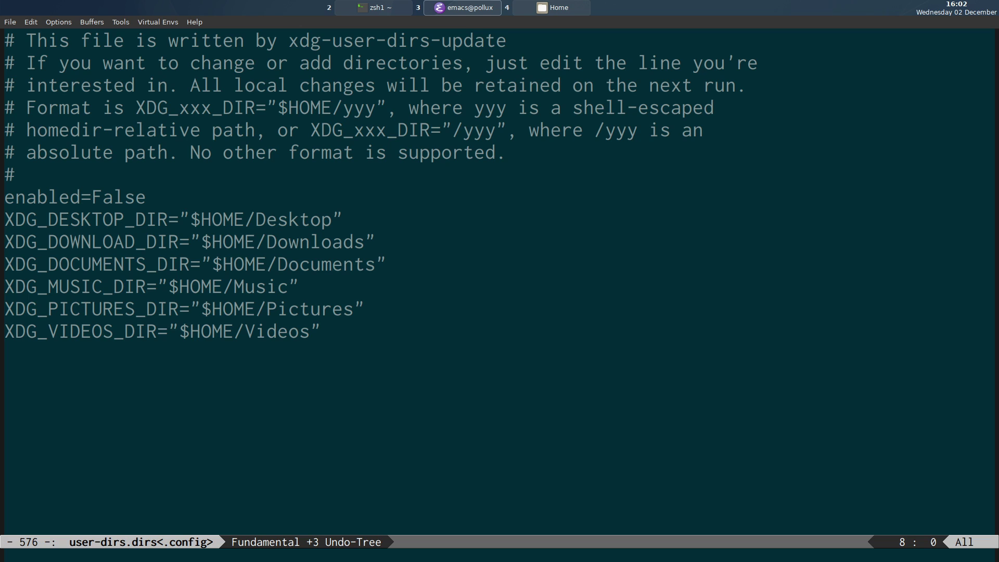
{"action": "left_click", "coordinate": [9, 219]}
{"action": "key", "text": "w"}
{"action": "key", "text": "w"}
{"action": "key", "text": "w"}
{"action": "key", "text": "w"}
{"action": "key", "text": "w"}
{"action": "key", "text": "w"}
{"action": "key", "text": "w"}
{"action": "key", "text": "h"}
{"action": "key", "text": "h"}
{"action": "key", "text": "h"}
{"action": "key", "text": "h"}
{"action": "key", "text": "l"}
{"action": "key", "text": "l"}
{"action": "key", "text": "l"}
{"action": "key", "text": "l"}
{"action": "left_click", "coordinate": [261, 219]}
{"action": "key", "text": "Down"}
{"action": "key", "text": "Down"}
{"action": "key", "text": "Down"}
{"action": "key", "text": "Left"}
{"action": "key", "text": "Left"}
{"action": "key", "text": "Home"}
{"action": "key", "text": "Up"}
{"action": "key", "text": "Up"}
{"action": "key", "text": "Up"}
{"action": "key", "text": "Up"}
{"action": "left_click", "coordinate": [8, 241]}
Bring up the Desktop copy again and check its Templates and Public folder entries
{"action": "key", "text": "ctrl+x"}
{"action": "key", "text": "b"}
{"action": "key", "text": "Return"}
{"action": "left_click", "coordinate": [9, 241]}
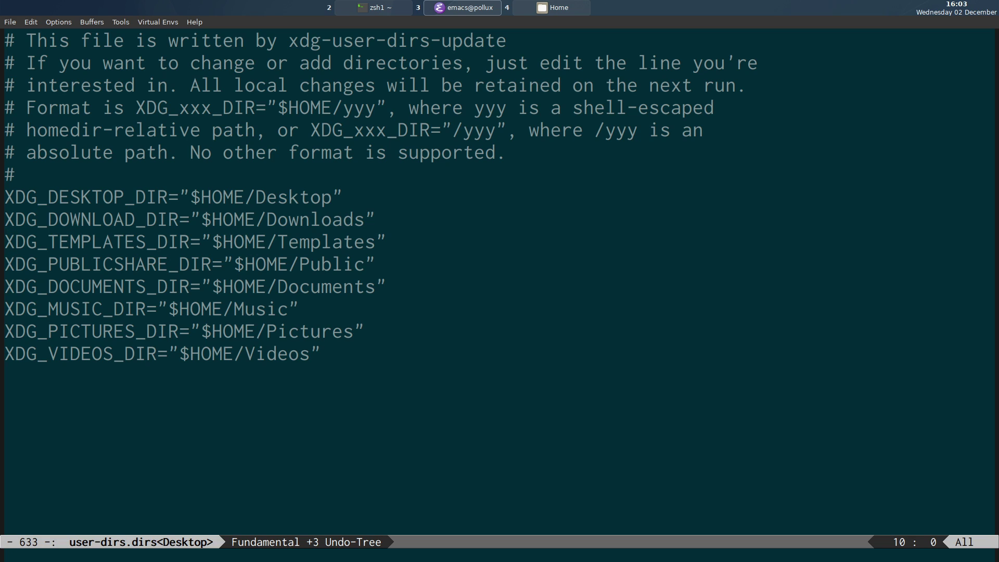
{"action": "left_click", "coordinate": [9, 264]}
Go back to the .config copy and review its directory entries through XDG_VIDEOS_DIR
{"action": "key", "text": "ctrl+x"}
{"action": "key", "text": "b"}
{"action": "key", "text": "Return"}
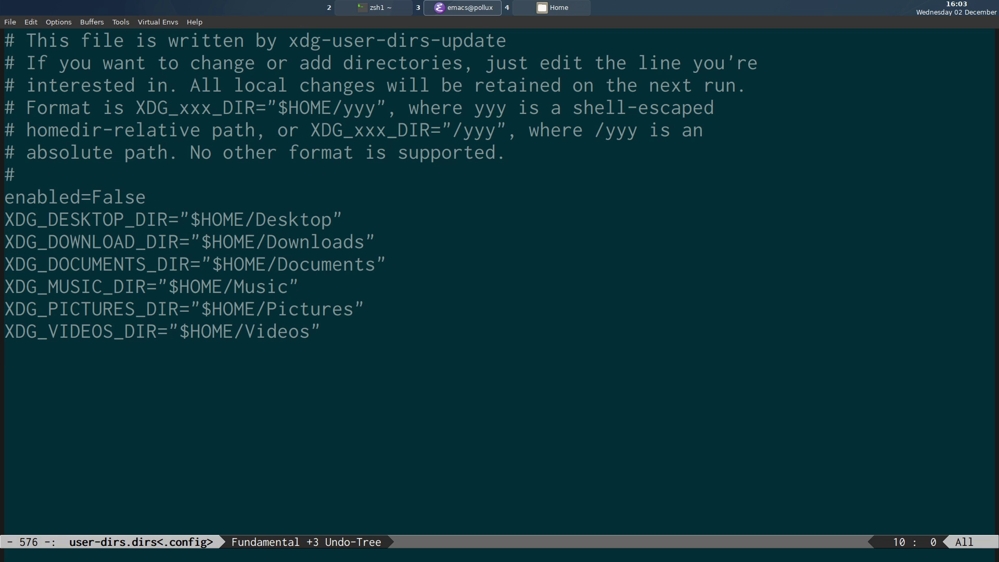
{"action": "key", "text": "Up"}
{"action": "key", "text": "Up"}
{"action": "key", "text": "Down"}
{"action": "key", "text": "Down"}
{"action": "key", "text": "Down"}
{"action": "key", "text": "Down"}
{"action": "key", "text": "Down"}
{"action": "key", "text": "Down"}
{"action": "key", "text": "Up"}
{"action": "key", "text": "Up"}
{"action": "key", "text": "Up"}
{"action": "key", "text": "Up"}
{"action": "key", "text": "Down"}
{"action": "key", "text": "Down"}
{"action": "key", "text": "Down"}
{"action": "key", "text": "Down"}
Switch to the file manager and inspect the folders in Home, selecting the snap folder
{"action": "key", "text": "super+4"}
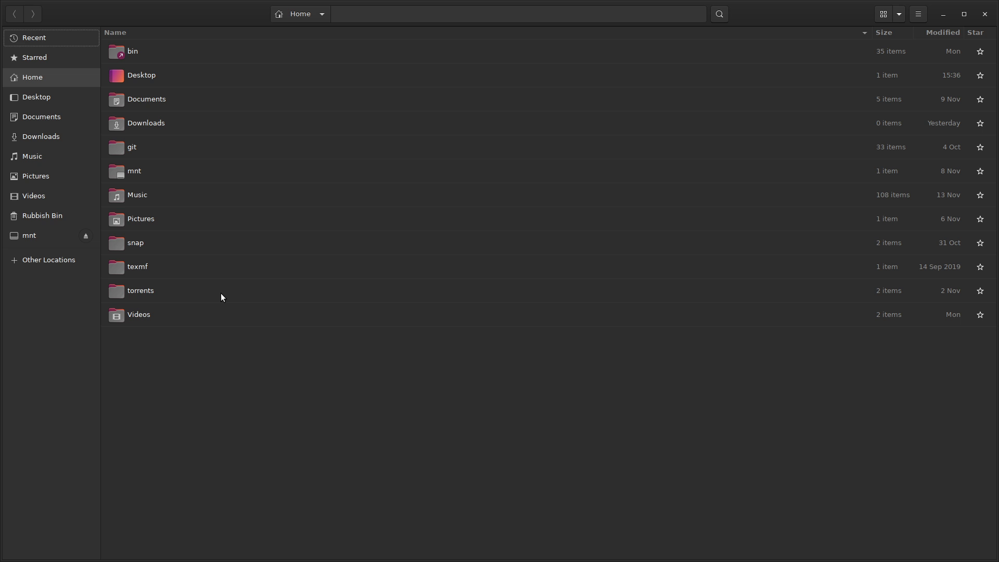
{"action": "left_click", "coordinate": [183, 246]}
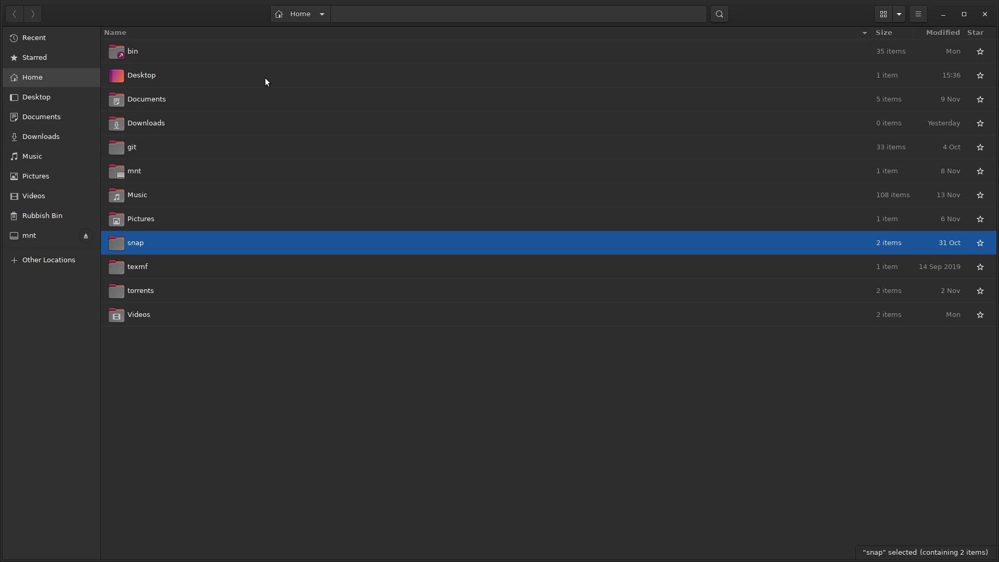
Clear the terminal output and return to the .config copy of user-dirs.dirs in Emacs
{"action": "key", "text": "super+2"}
{"action": "key", "text": "super+3"}
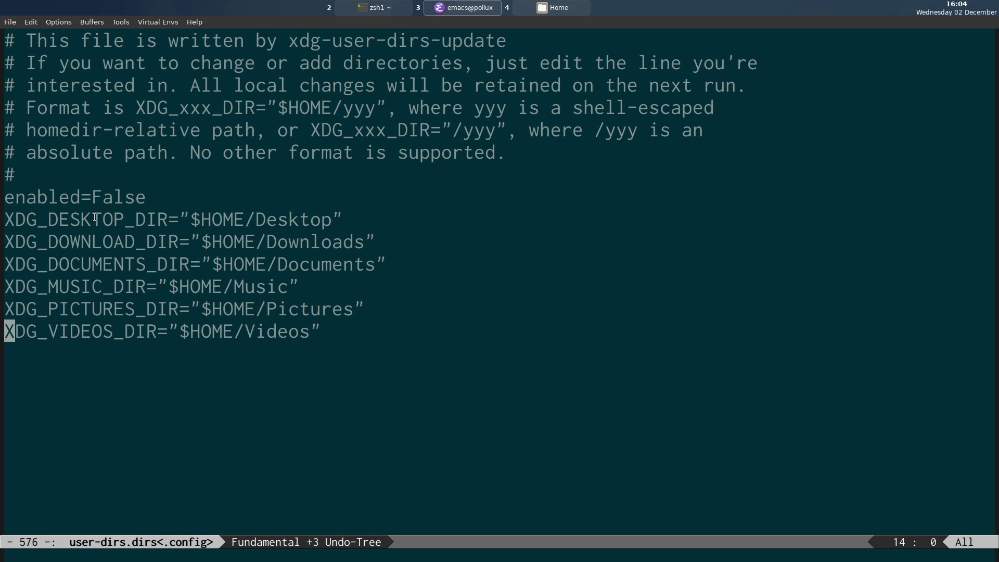
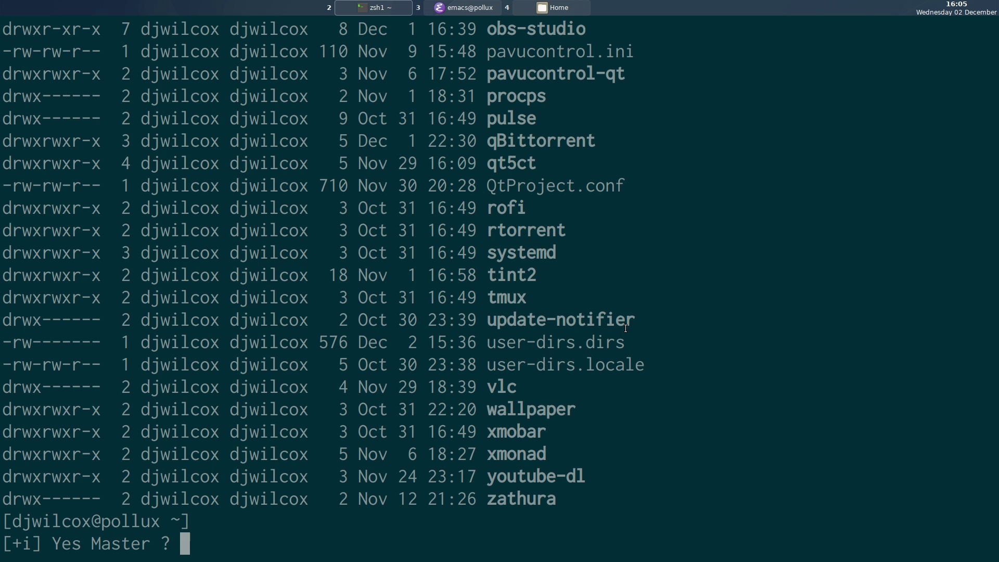
{"action": "key", "text": "ctrl+l"}
{"action": "key", "text": "super+3"}
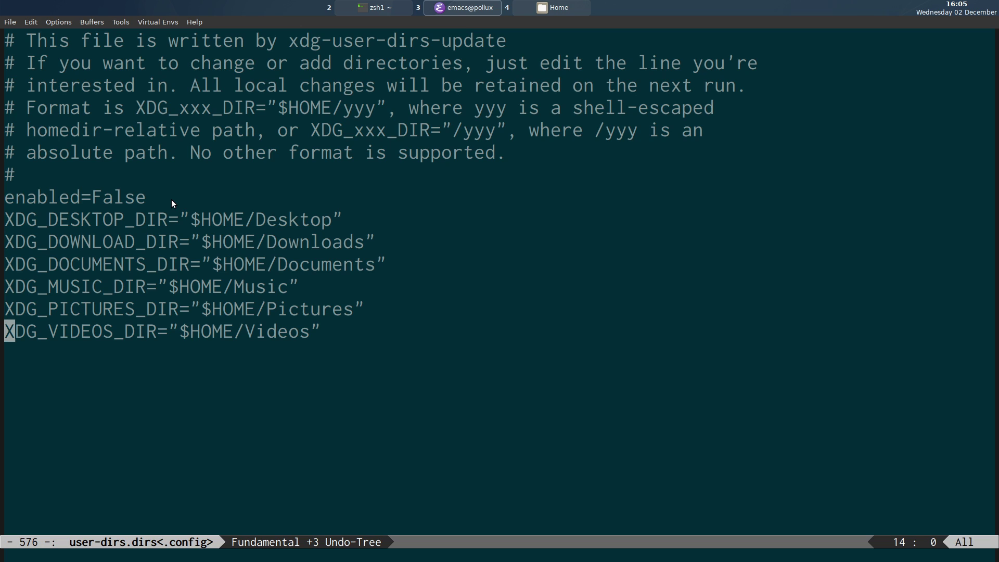
Review the directory entries and the enabled=False line in the .config copy of user-dirs.dirs
{"action": "key", "text": "Up"}
{"action": "key", "text": "Up"}
{"action": "key", "text": "Up"}
{"action": "key", "text": "Up"}
{"action": "key", "text": "Down"}
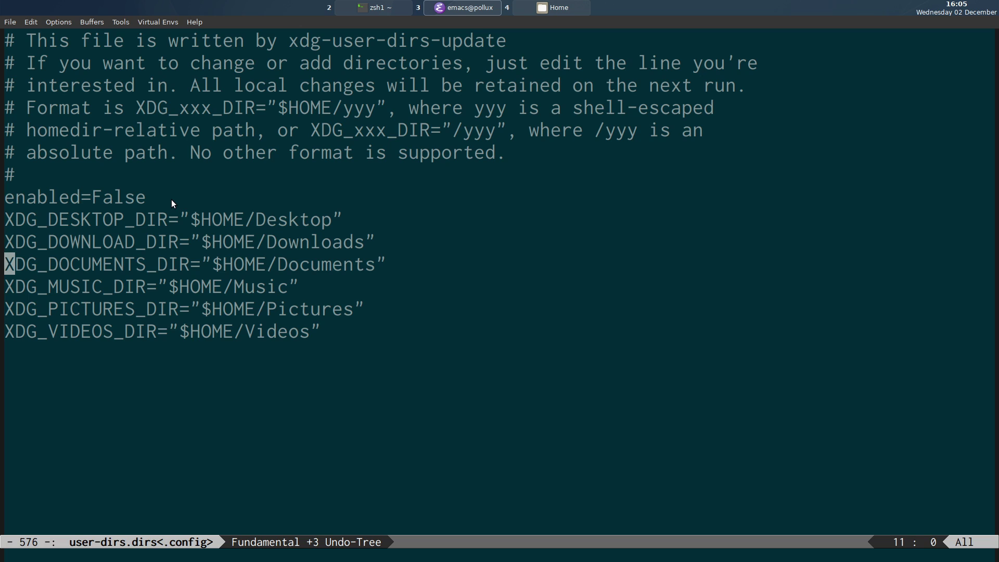
{"action": "key", "text": "Up"}
{"action": "key", "text": "Up"}
{"action": "key", "text": "Up"}
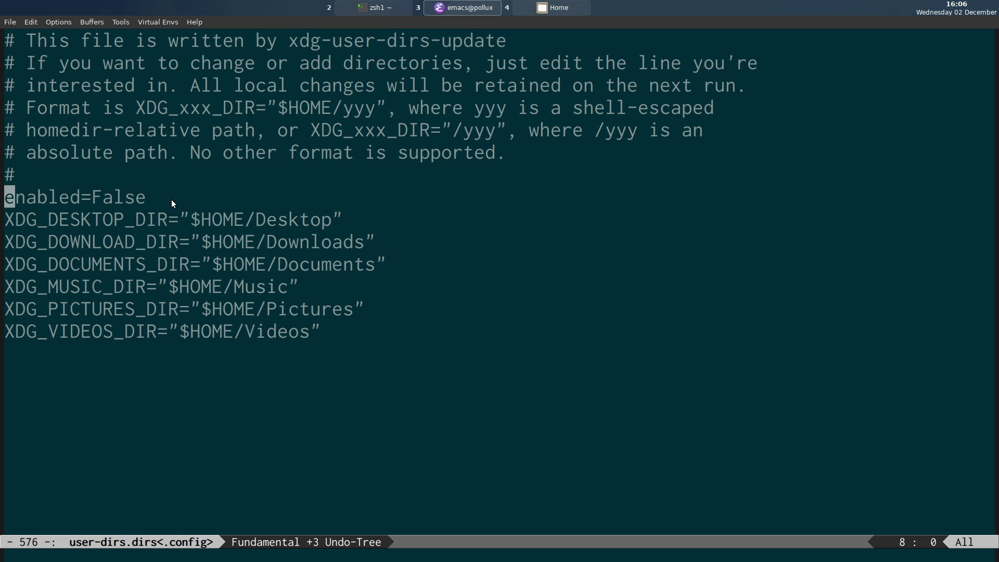
{"action": "key", "text": "Up"}
{"action": "key", "text": "Down"}
{"action": "key", "text": "Down"}
Check the Home folders in the file manager, clear the snap selection and return to Emacs
{"action": "key", "text": "super+4"}
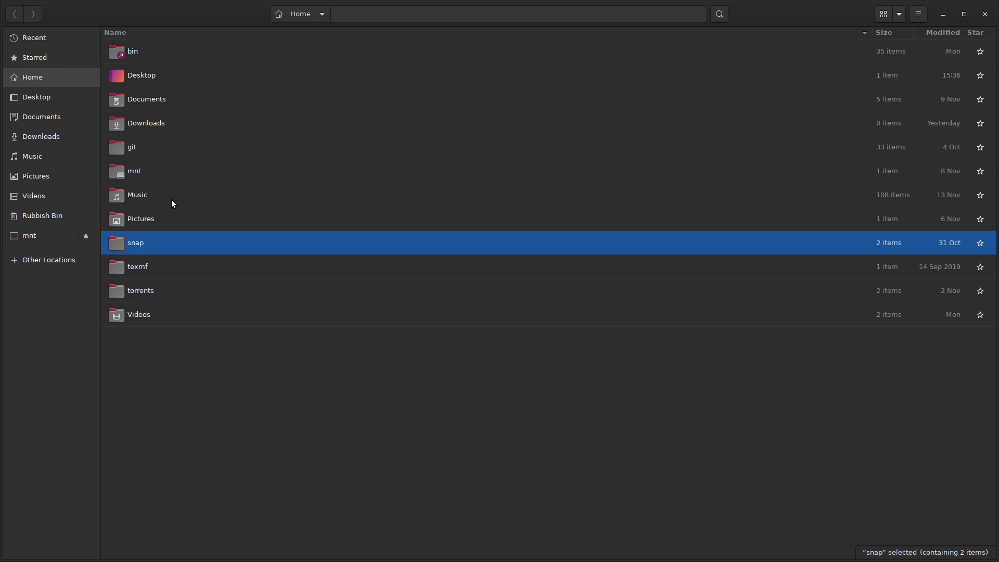
{"action": "left_click", "coordinate": [168, 381]}
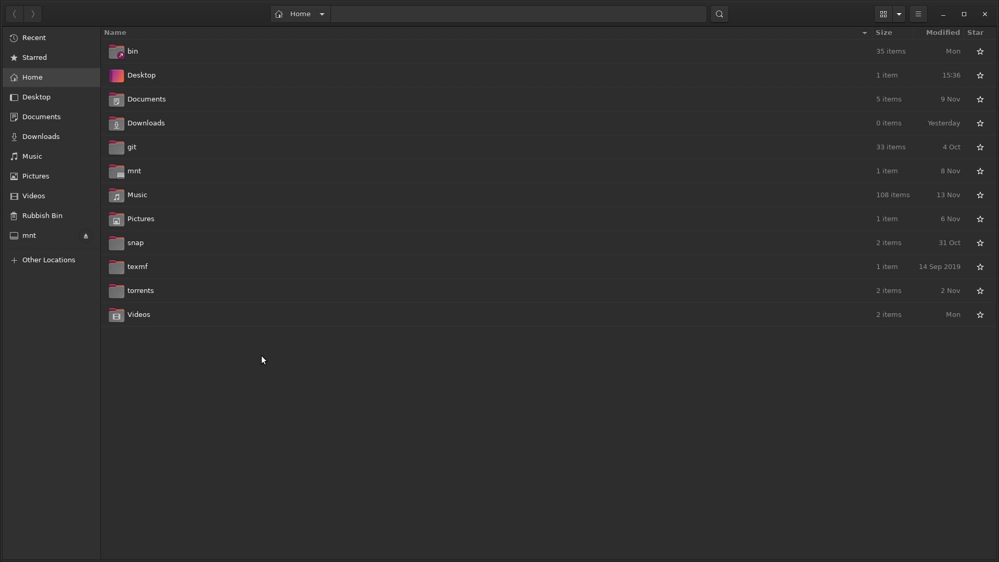
{"action": "key", "text": "alt+Tab"}
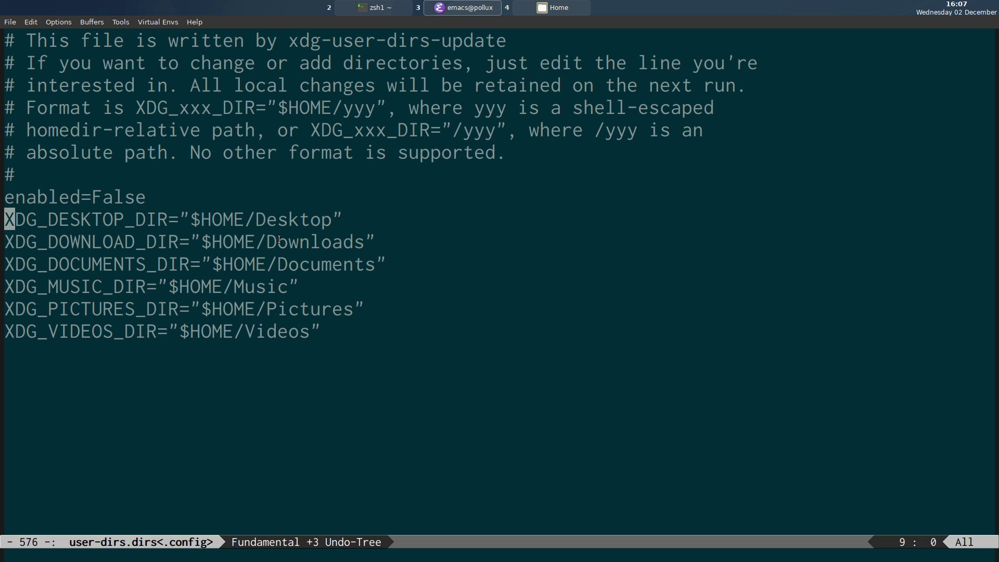
Examine the $HOME path in the XDG_DESKTOP_DIR entry and the enabled=False line above it
{"action": "key", "text": "alt+f"}
{"action": "key", "text": "alt+f"}
{"action": "key", "text": "alt+f"}
{"action": "key", "text": "alt+f"}
{"action": "key", "text": "alt+f"}
{"action": "key", "text": "Left"}
{"action": "key", "text": "Left"}
{"action": "key", "text": "Left"}
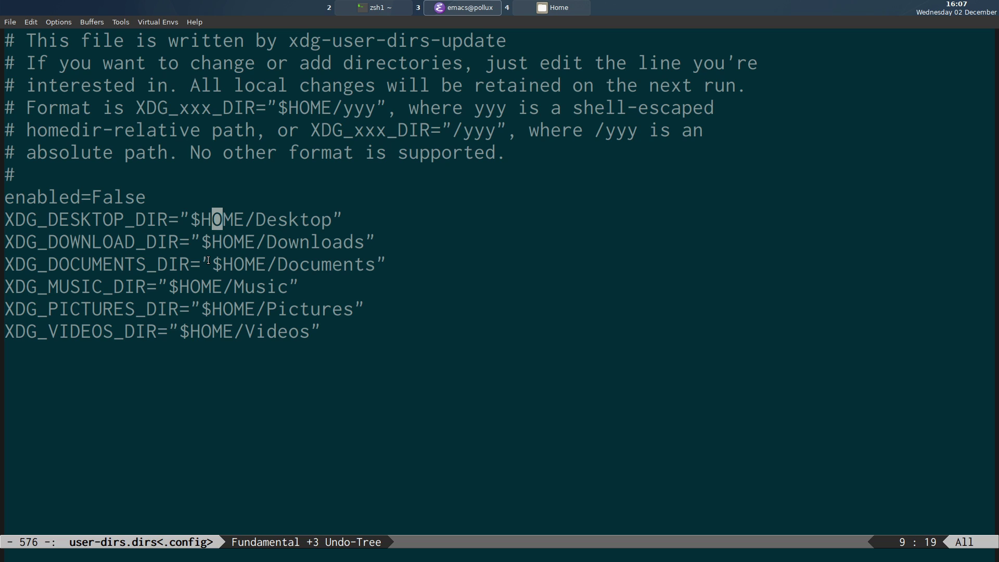
{"action": "key", "text": "k"}
Switch to the Desktop copy of user-dirs.dirs and review its entries from XDG_DESKTOP_DIR through XDG_VIDEOS_DIR
{"action": "key", "text": "ctrl+x"}
{"action": "key", "text": "b"}
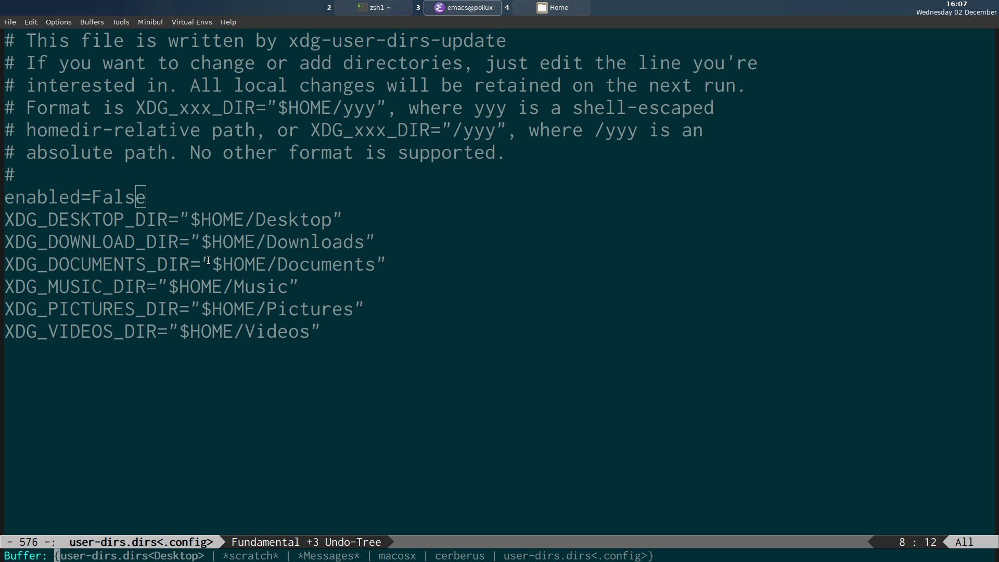
{"action": "key", "text": "Return"}
{"action": "key", "text": "k"}
{"action": "key", "text": "k"}
{"action": "key", "text": "k"}
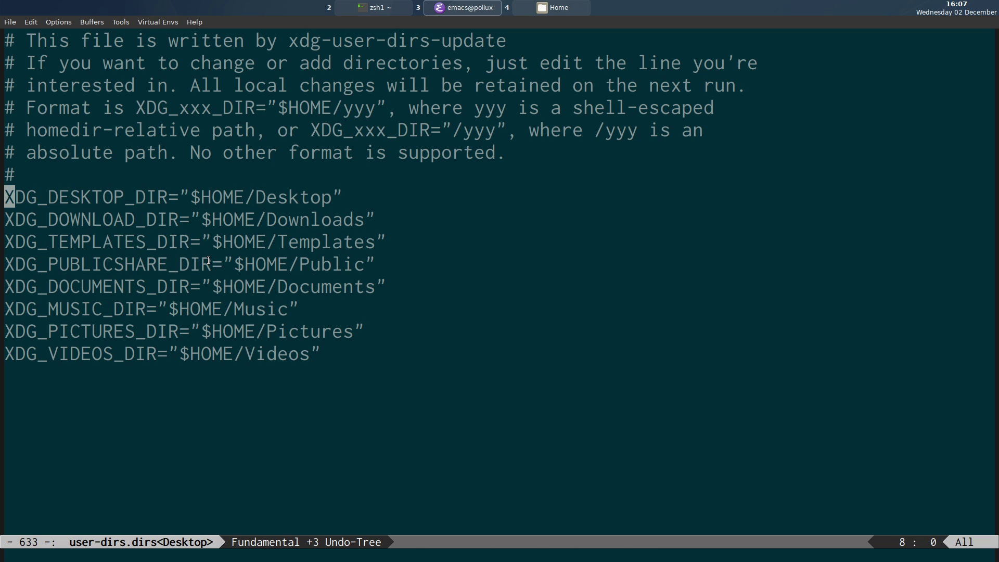
{"action": "key", "text": "j"}
{"action": "key", "text": "j"}
{"action": "key", "text": "j"}
{"action": "key", "text": "j"}
{"action": "key", "text": "j"}
{"action": "key", "text": "j"}
{"action": "key", "text": "j"}
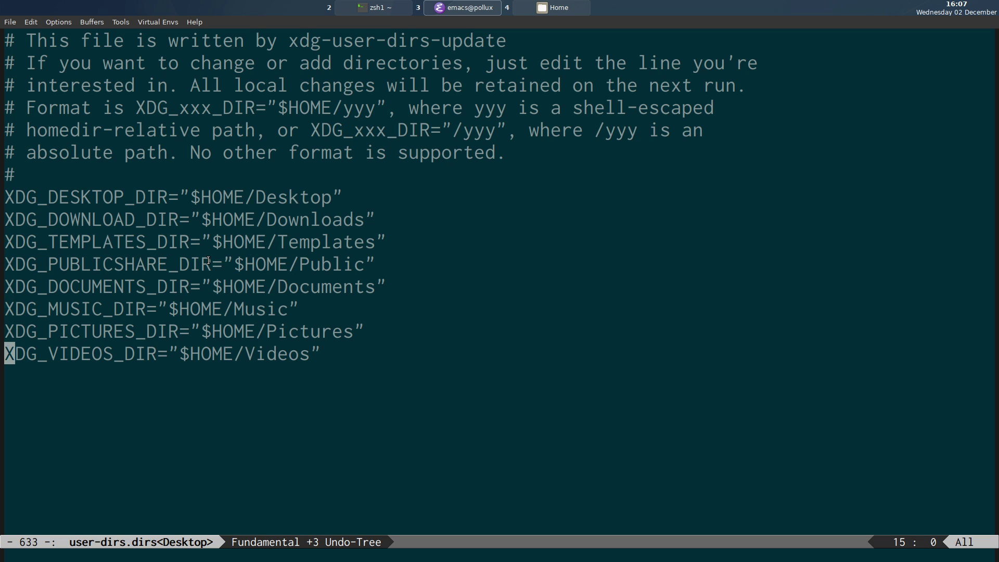
Check the Desktop copy's Templates and Public entries against the Home folders in the file manager
{"action": "key", "text": "k"}
{"action": "key", "text": "k"}
{"action": "key", "text": "k"}
{"action": "key", "text": "k"}
{"action": "key", "text": "k"}
{"action": "key", "text": "j"}
{"action": "key", "text": "super+4"}
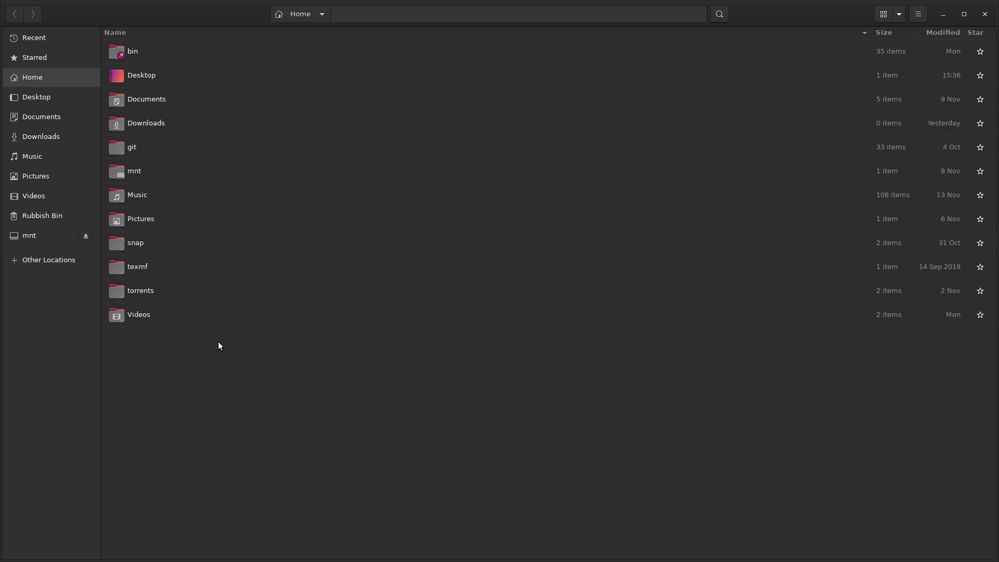
{"action": "key", "text": "super+2"}
{"action": "type", "text": "ls /usr/"}
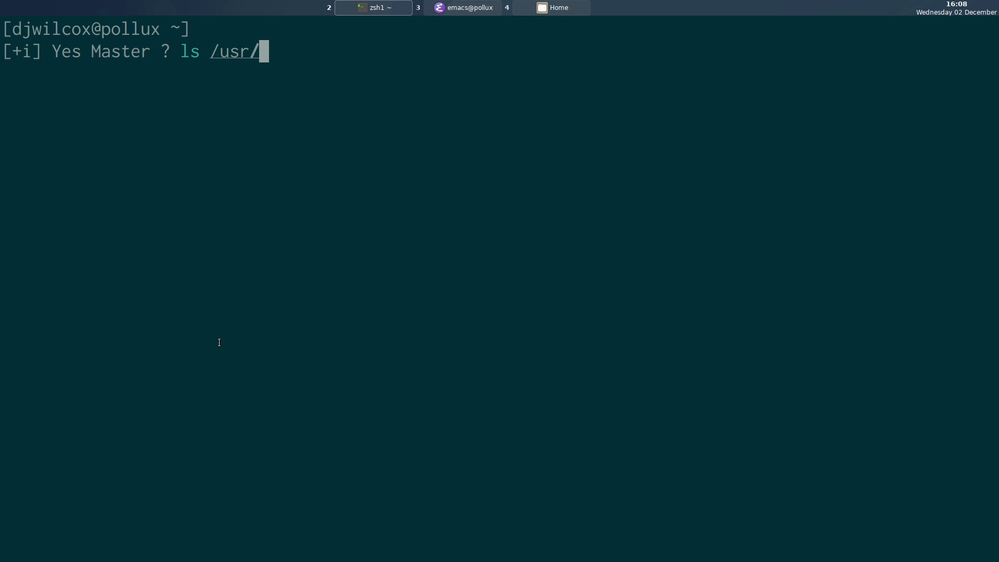
{"action": "key", "text": "super+3"}
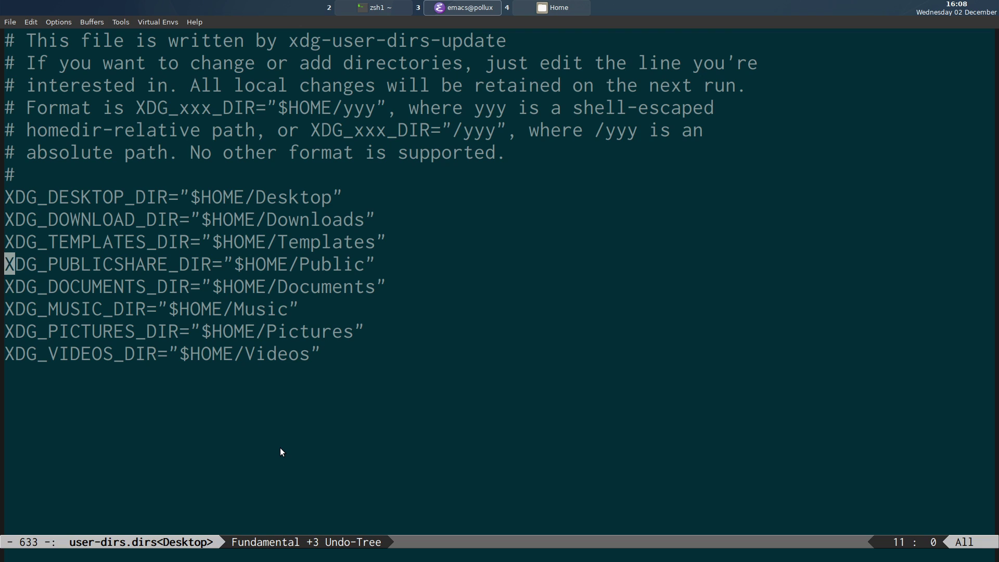
Switch to the terminal and rerun less /etc/xdg/user-dirs.conf from the command history
{"action": "key", "text": "super+2"}
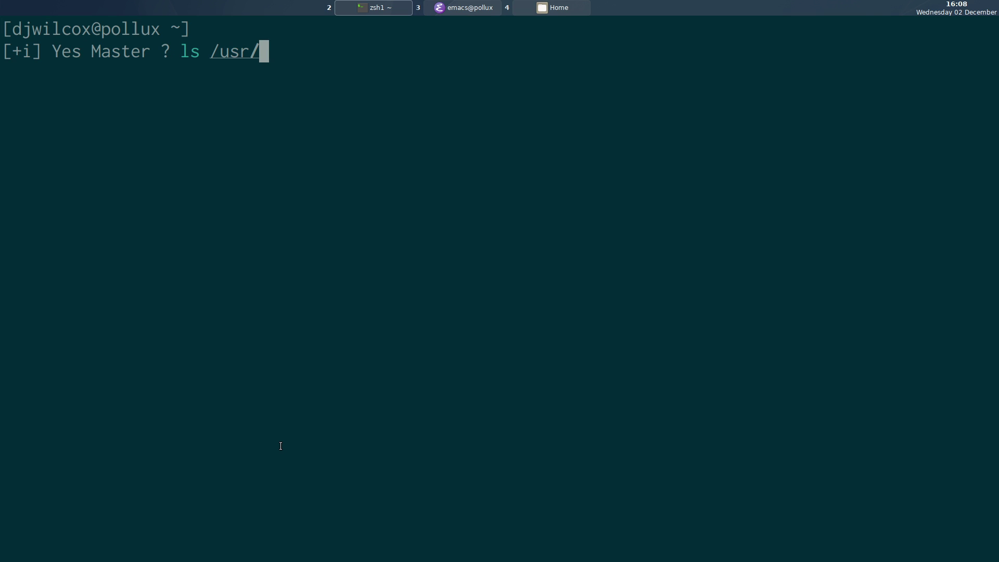
{"action": "key", "text": "Up"}
{"action": "key", "text": "Up"}
{"action": "key", "text": "Up"}
{"action": "key", "text": "Up"}
{"action": "key", "text": "Up"}
{"action": "key", "text": "Up"}
{"action": "key", "text": "Up"}
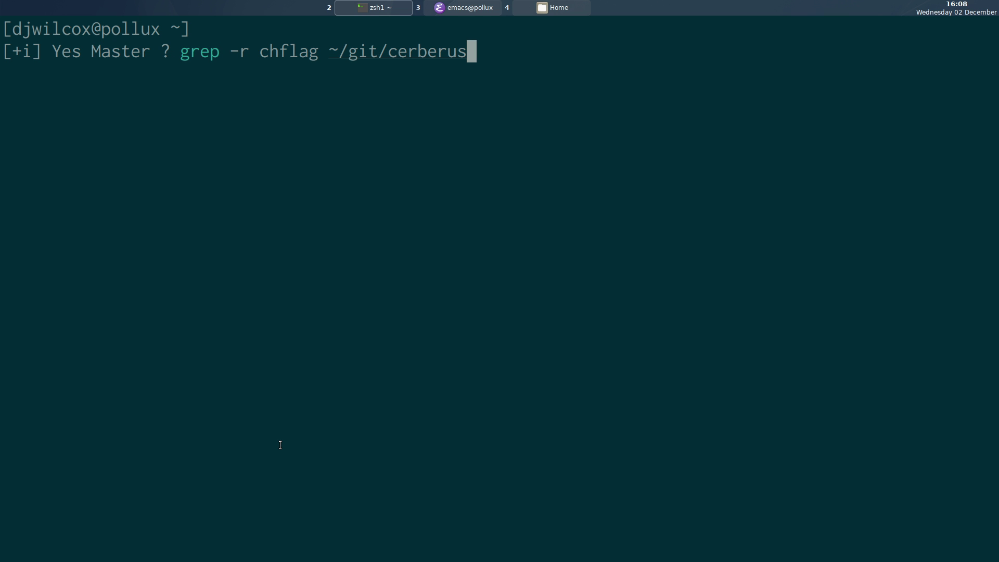
{"action": "key", "text": "Up"}
{"action": "key", "text": "Up"}
{"action": "key", "text": "Up"}
{"action": "key", "text": "Up"}
{"action": "key", "text": "Up"}
{"action": "key", "text": "Up"}
{"action": "key", "text": "Up"}
{"action": "key", "text": "Up"}
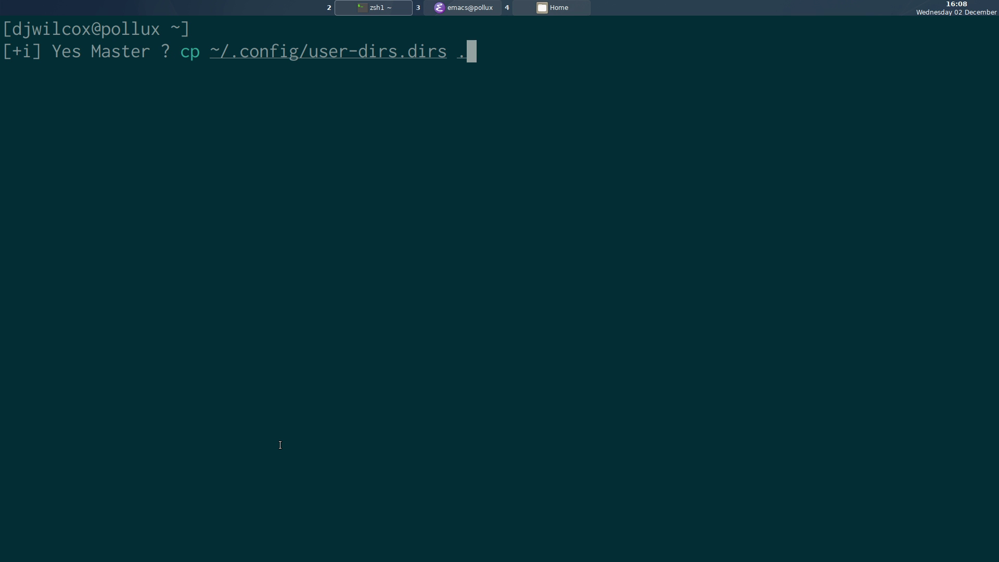
{"action": "key", "text": "Up"}
{"action": "key", "text": "Up"}
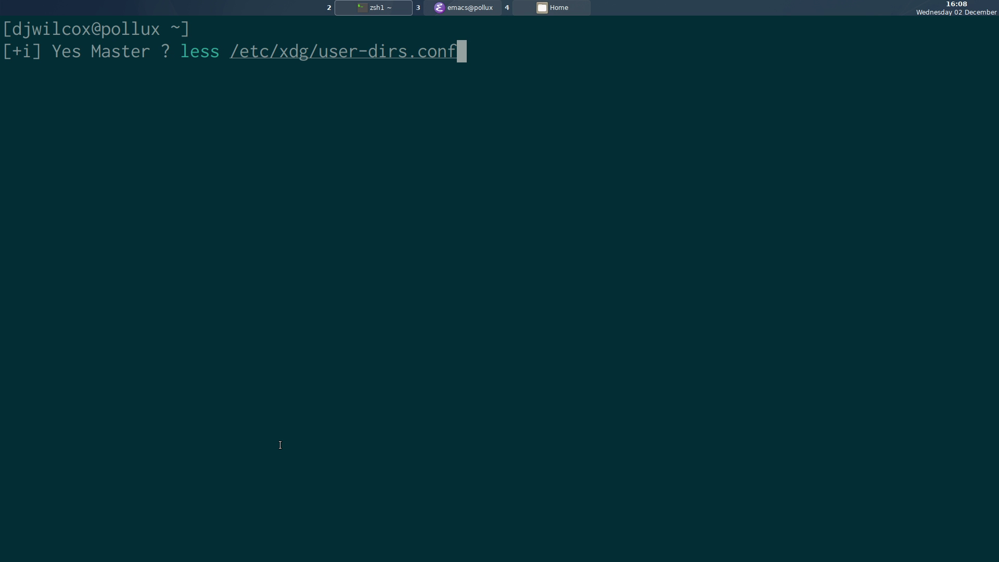
{"action": "key", "text": "Return"}
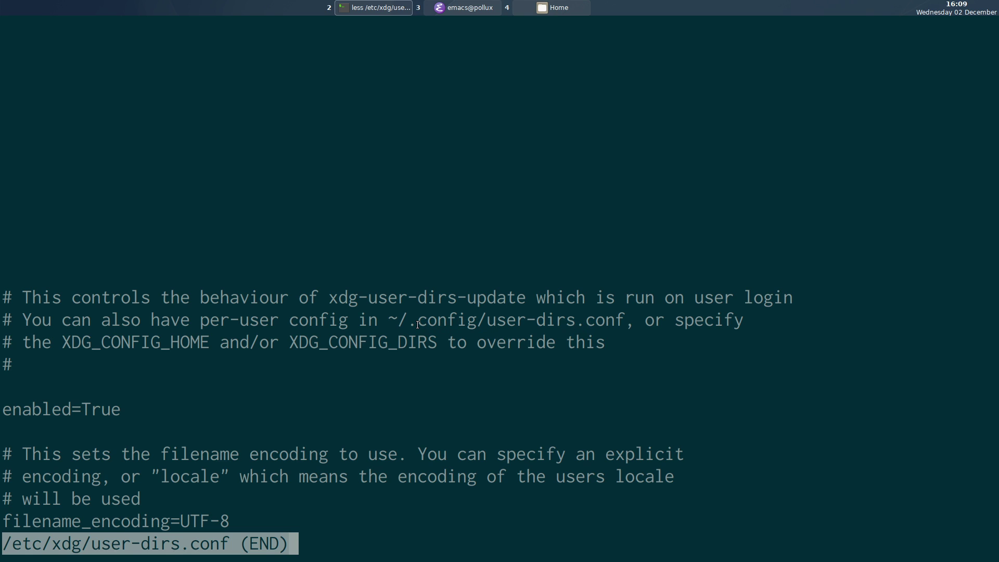
Highlight the ~/.config/user-dirs.conf path in the comments, clear the highlight and quit the pager
{"action": "left_click_drag", "start_coordinate": [378, 320], "coordinate": [629, 326]}
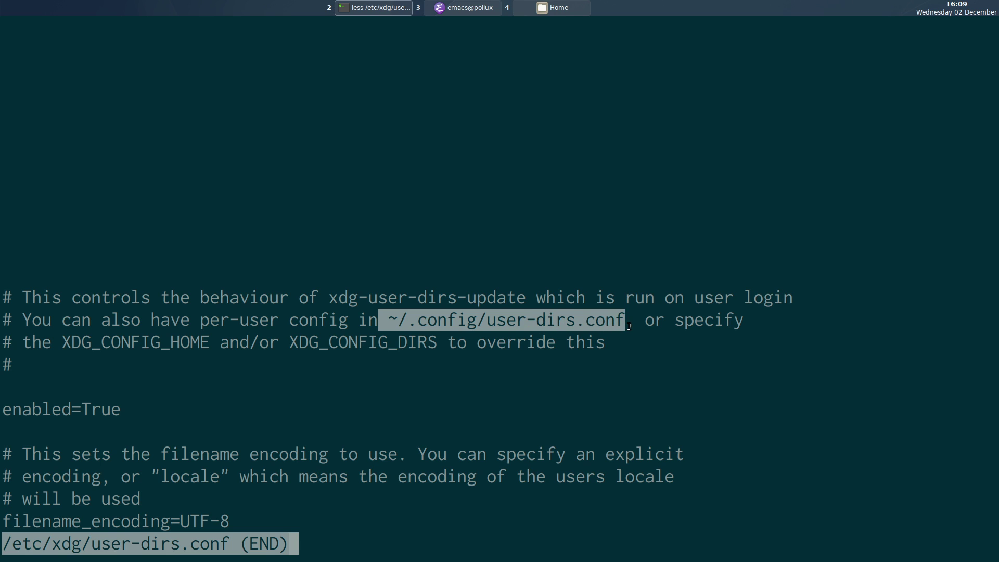
{"action": "left_click", "coordinate": [429, 327]}
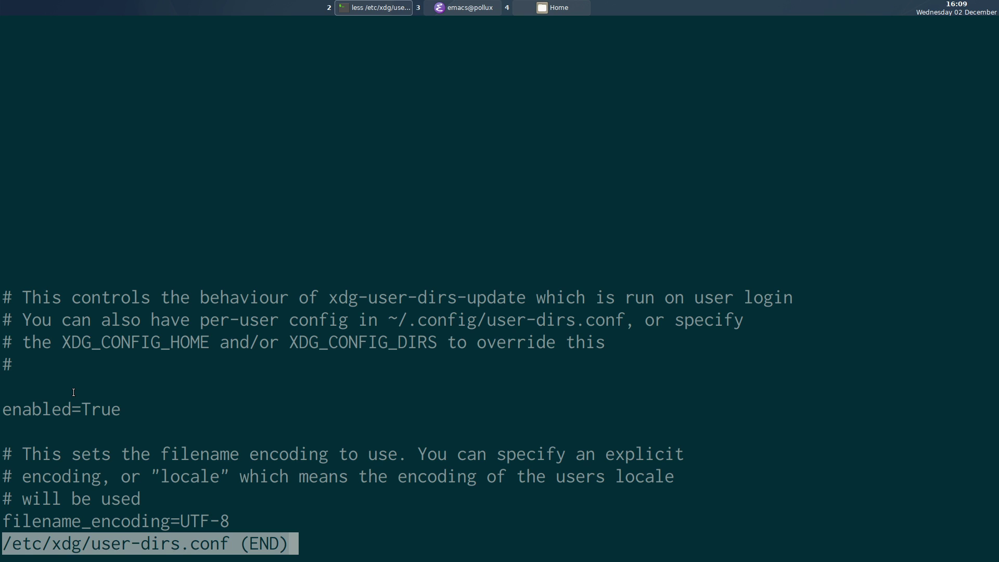
{"action": "key", "text": "q"}
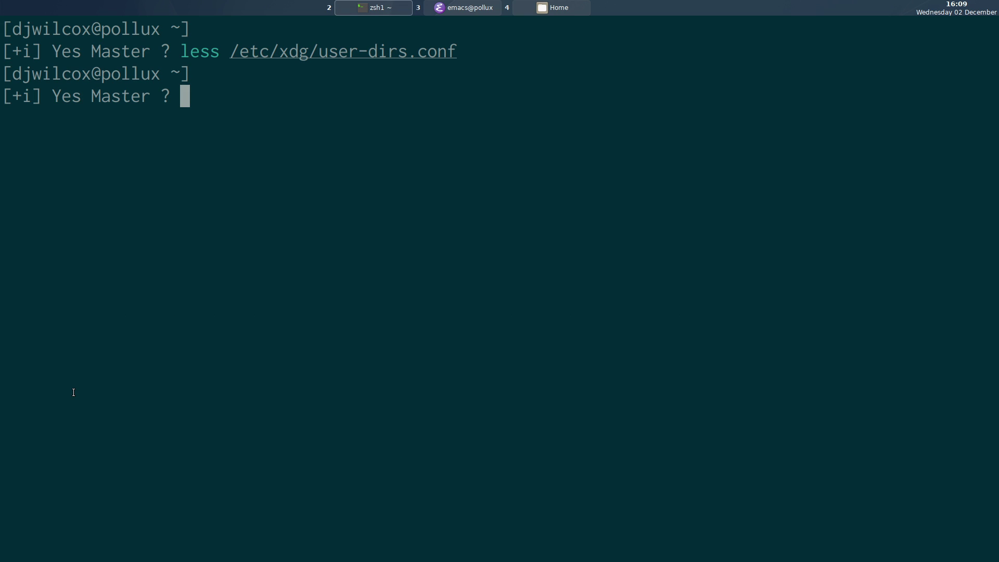
Return to Emacs and kill the buffer holding the Desktop copy of user-dirs.dirs
{"action": "key", "text": "super+3"}
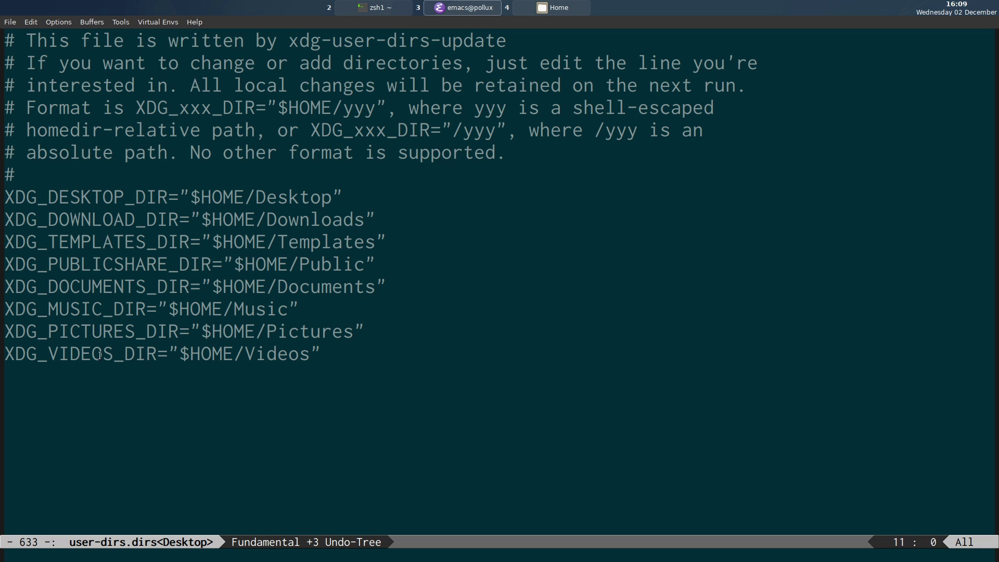
{"action": "key", "text": "ctrl+x"}
{"action": "key", "text": "k"}
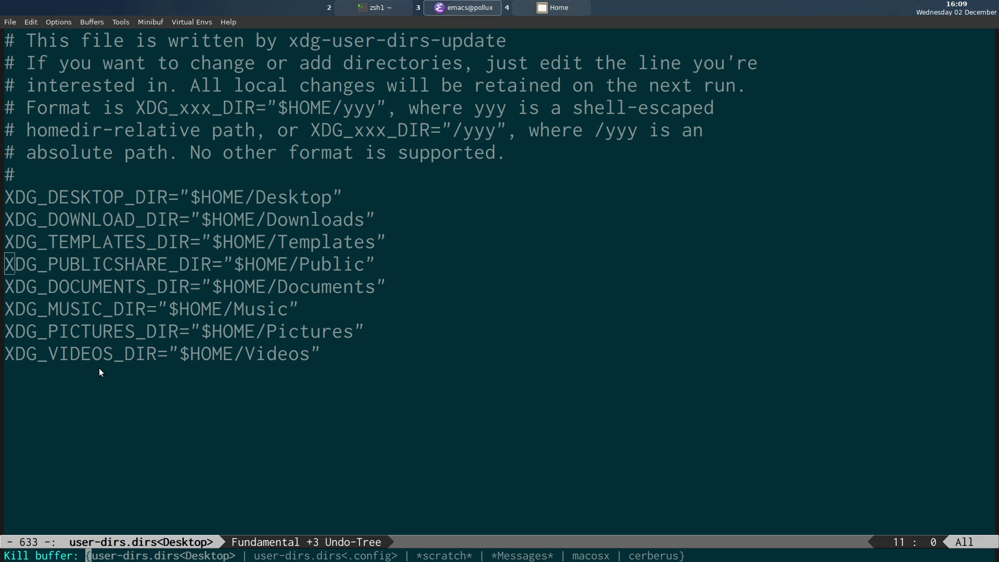
{"action": "key", "text": "Return"}
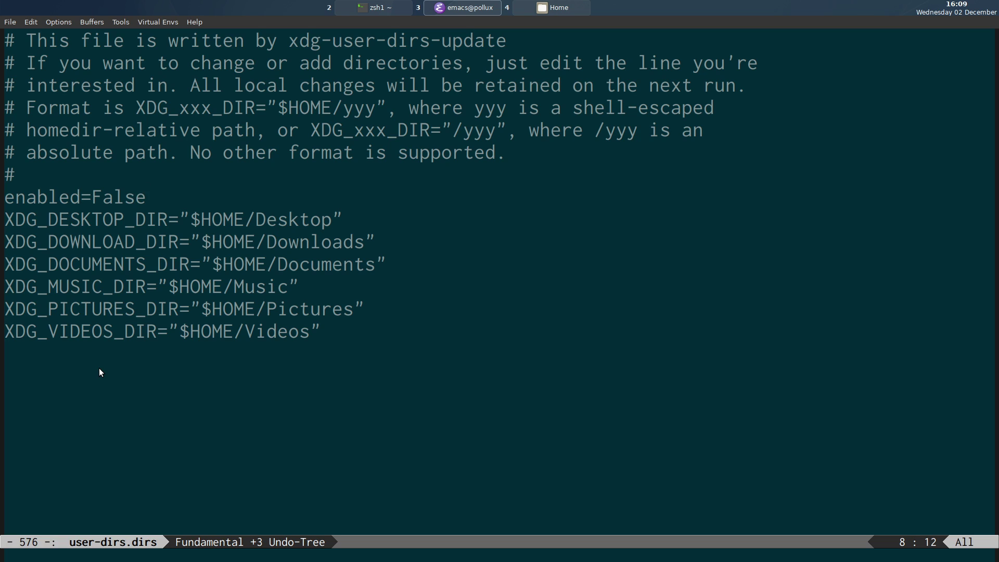
Examine the XDG_DOCUMENTS_DIR entry in the remaining user-dirs.dirs buffer and compare it with the Home folders in the file manager
{"action": "key", "text": "Down"}
{"action": "key", "text": "Down"}
{"action": "key", "text": "Down"}
{"action": "key", "text": "Right"}
{"action": "key", "text": "Right"}
{"action": "key", "text": "Right"}
{"action": "key", "text": "Right"}
{"action": "key", "text": "Right"}
{"action": "key", "text": "Right"}
{"action": "key", "text": "Right"}
{"action": "key", "text": "Right"}
{"action": "key", "text": "Right"}
{"action": "key", "text": "Right"}
{"action": "key", "text": "Right"}
{"action": "key", "text": "Right"}
{"action": "key", "text": "Right"}
{"action": "key", "text": "super+4"}
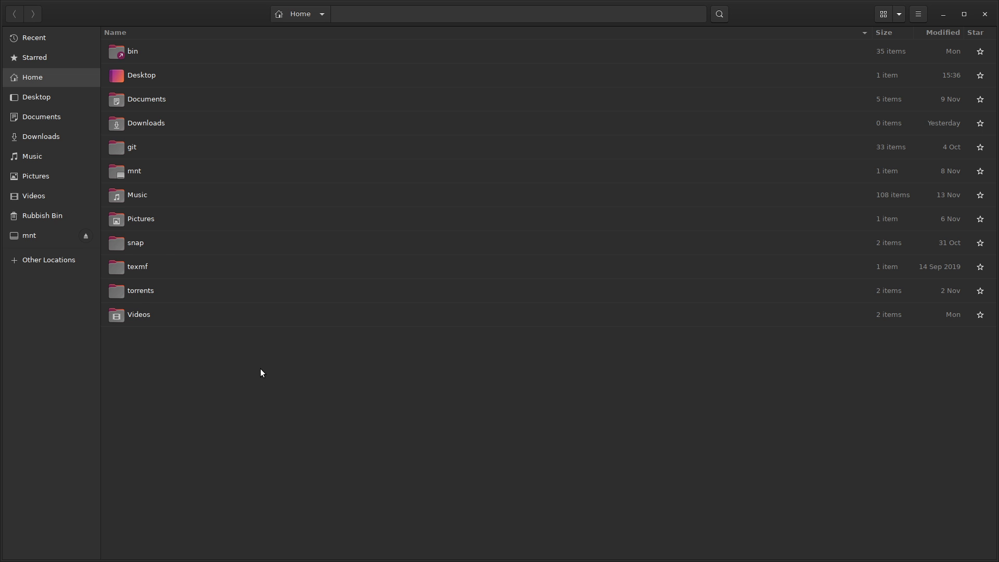
{"action": "key", "text": "super+2"}
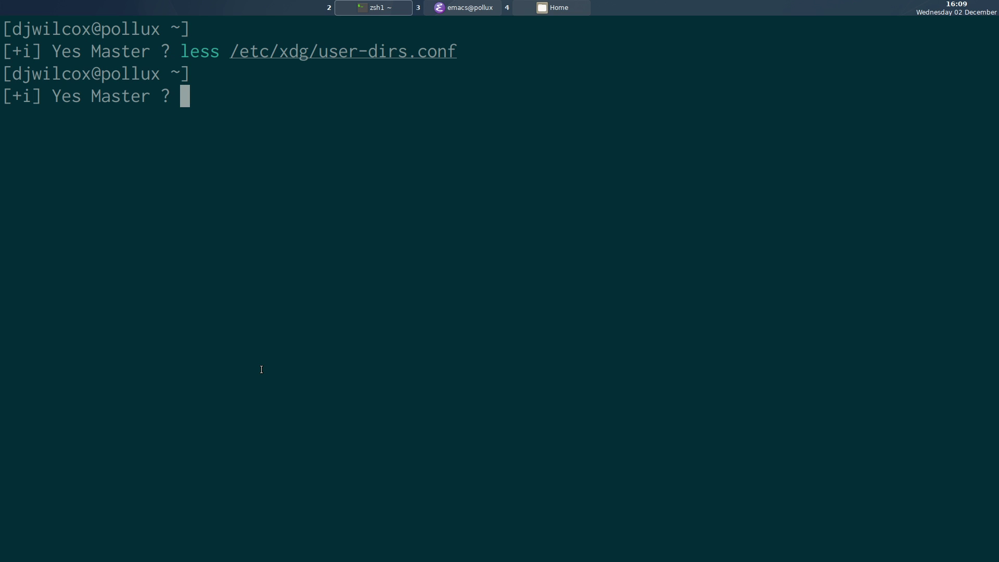
{"action": "type", "text": "rmdir"}
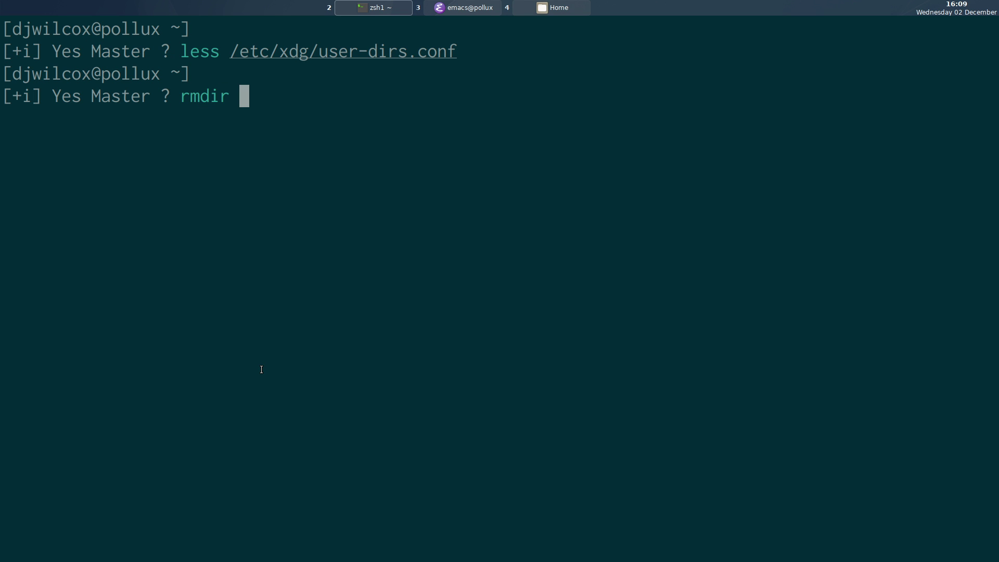
{"action": "key", "text": "ctrl+u"}
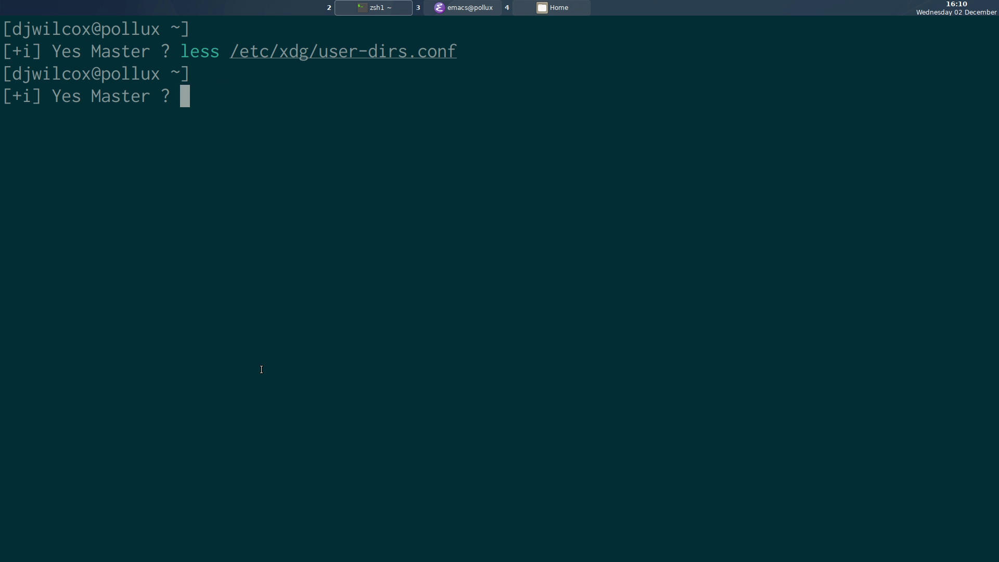
Browse the snap folder and its chromium subfolder in the file manager, returning to Home with snap selected
{"action": "key", "text": "super+4"}
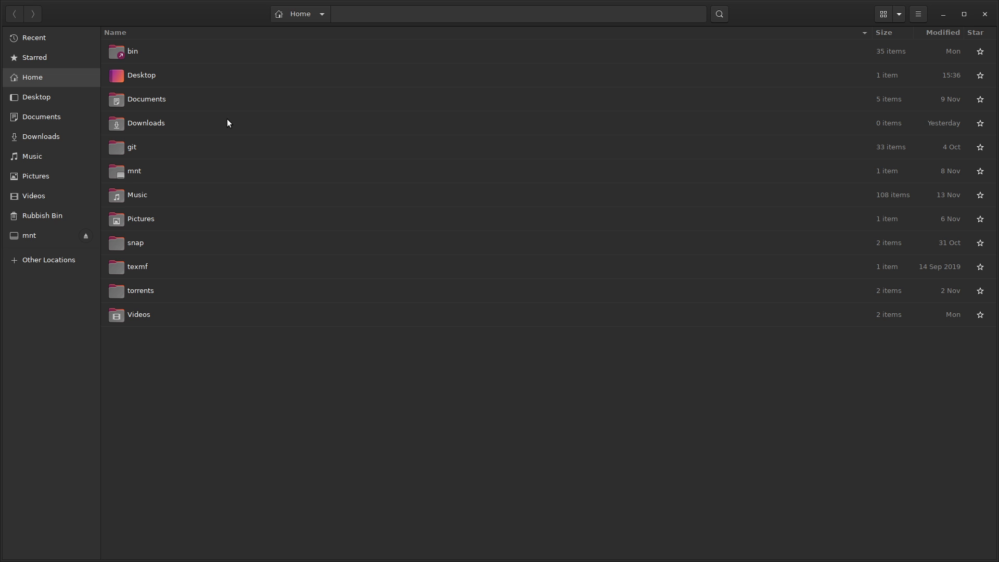
{"action": "left_click", "coordinate": [237, 244]}
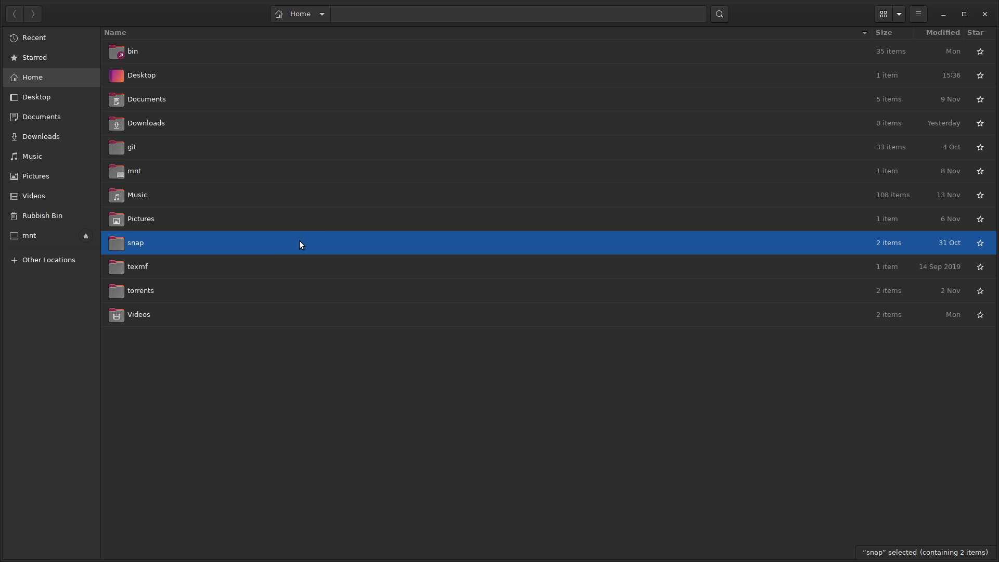
{"action": "left_click", "coordinate": [261, 244]}
{"action": "double_click", "coordinate": [271, 243]}
{"action": "double_click", "coordinate": [195, 54]}
{"action": "left_click", "coordinate": [338, 13]}
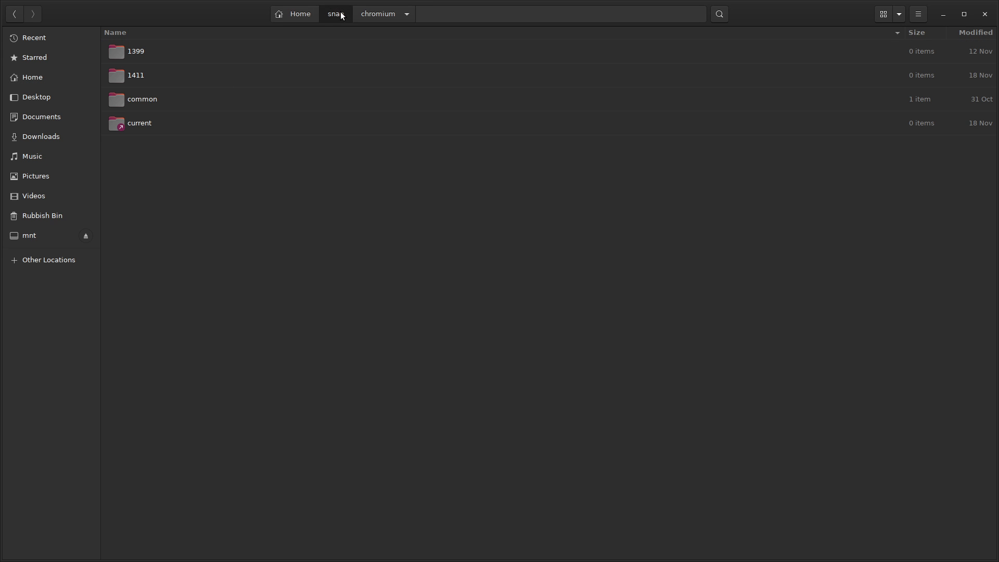
{"action": "left_click", "coordinate": [299, 15]}
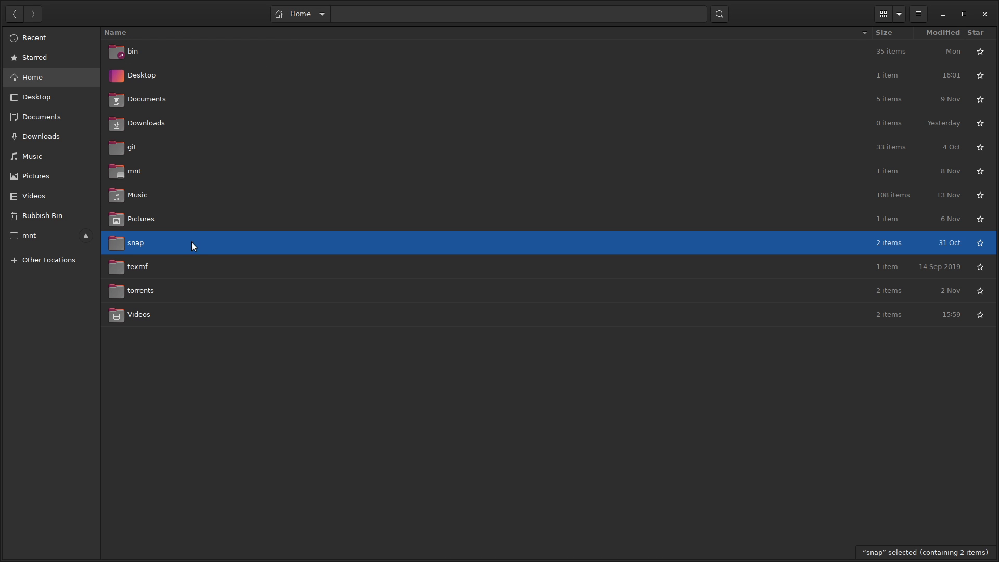
{"action": "left_click", "coordinate": [219, 360]}
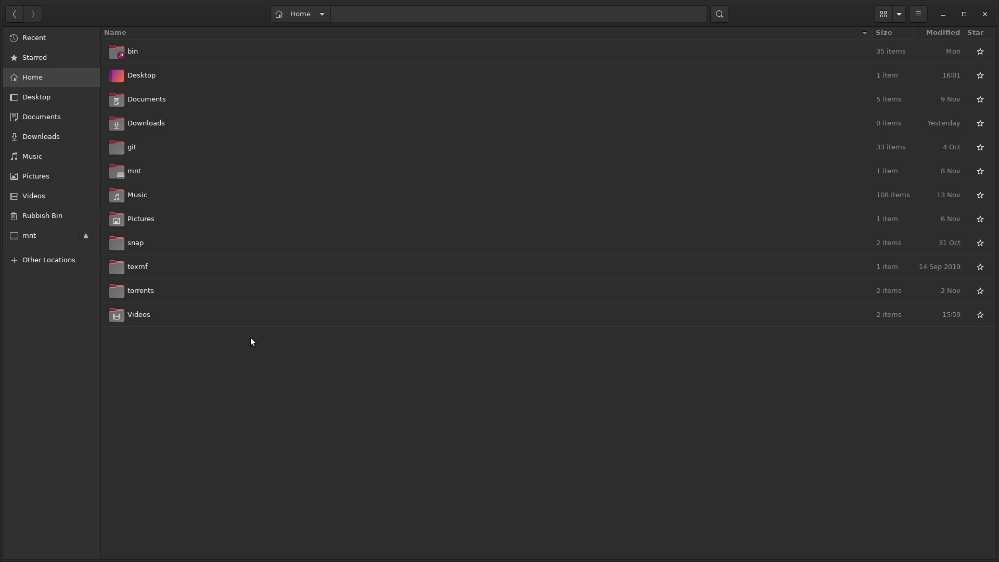
{"action": "left_click", "coordinate": [217, 243]}
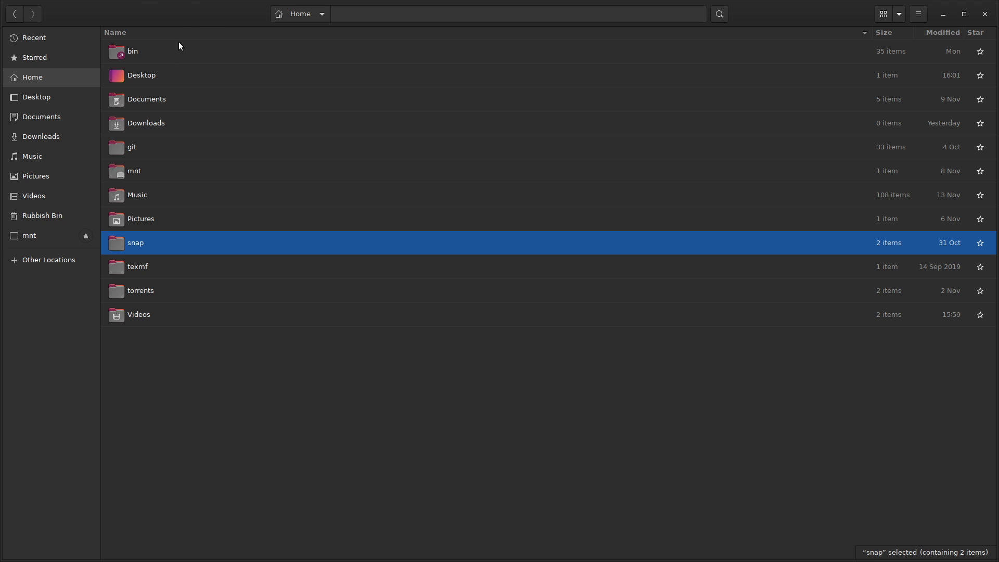
List the .config directory in the terminal with ls -al and highlight user-dirs.dirs in the listing
{"action": "key", "text": "super+2"}
{"action": "type", "text": "ls -"}
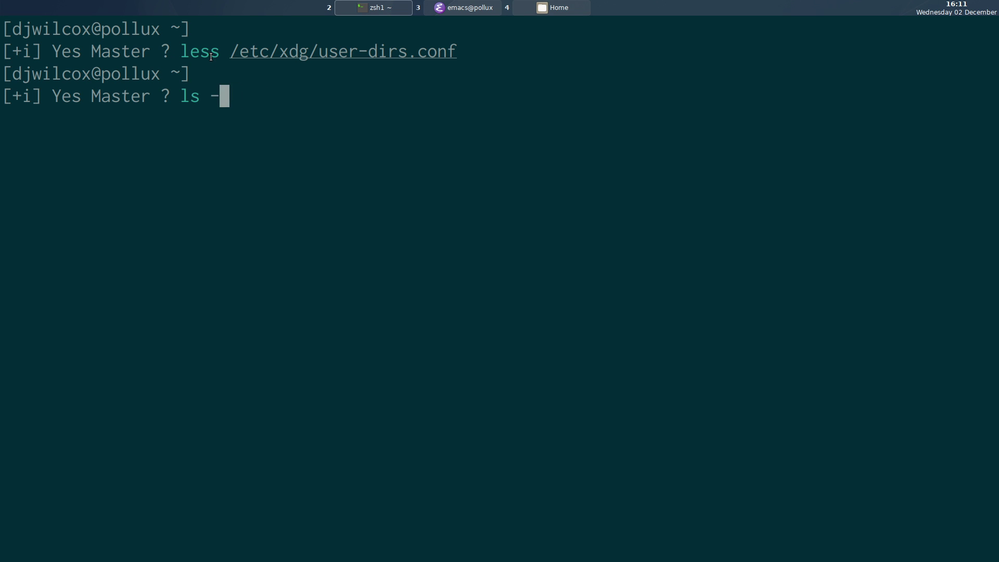
{"action": "type", "text": "al .config/"}
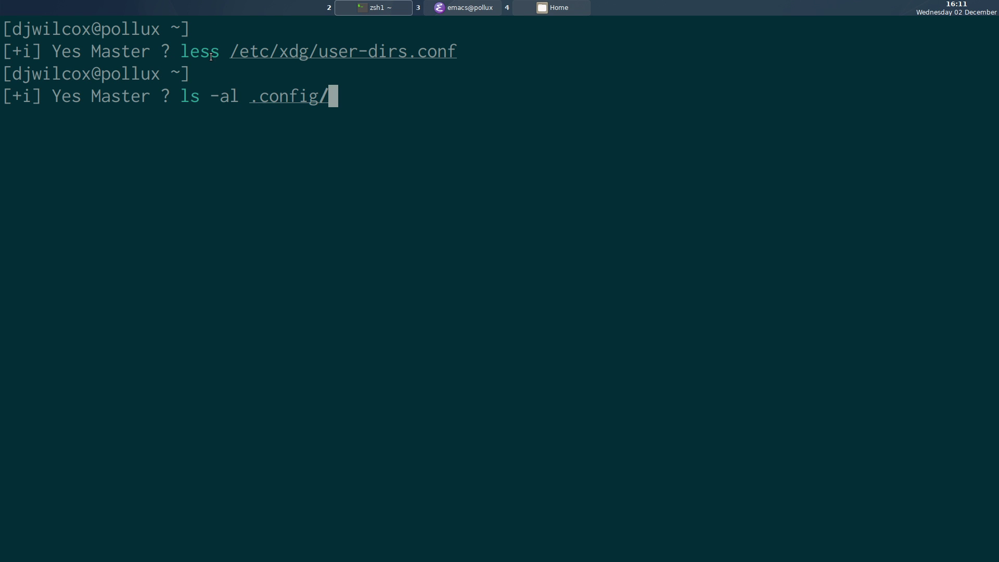
{"action": "key", "text": "Return"}
{"action": "left_click_drag", "start_coordinate": [491, 346], "coordinate": [626, 342]}
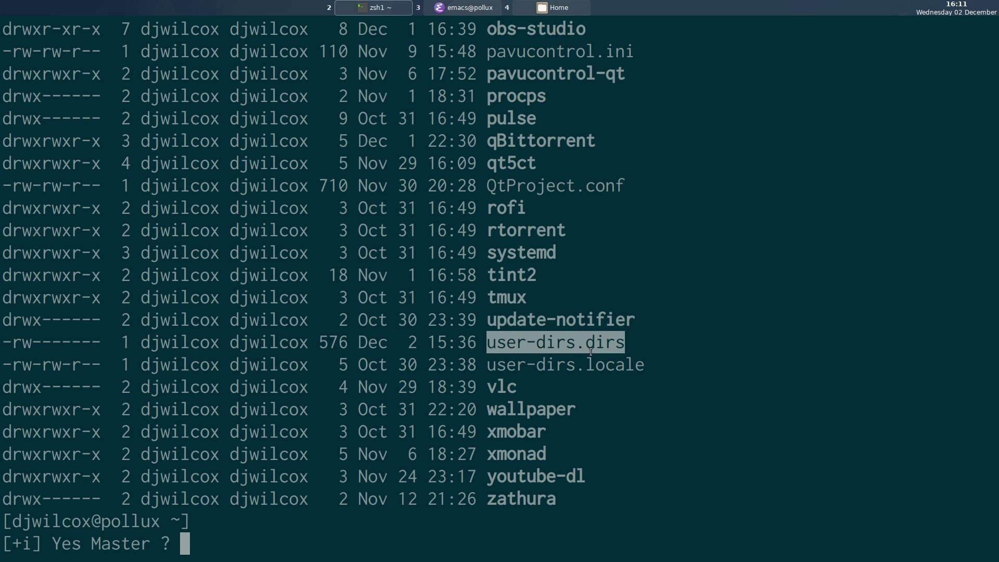
Return to the Home folder in the file manager and clear the snap selection
{"action": "key", "text": "super+3"}
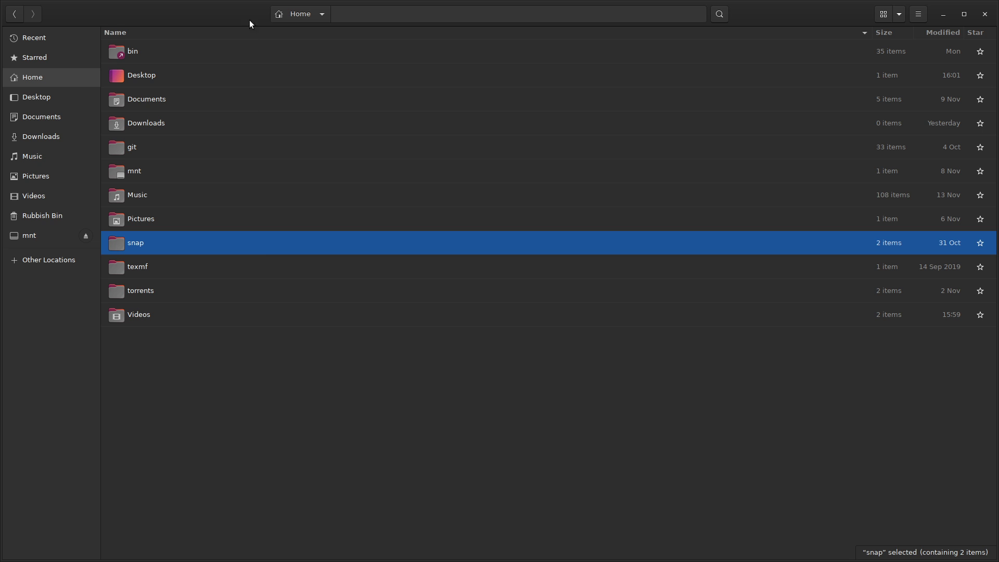
{"action": "left_click", "coordinate": [281, 412]}
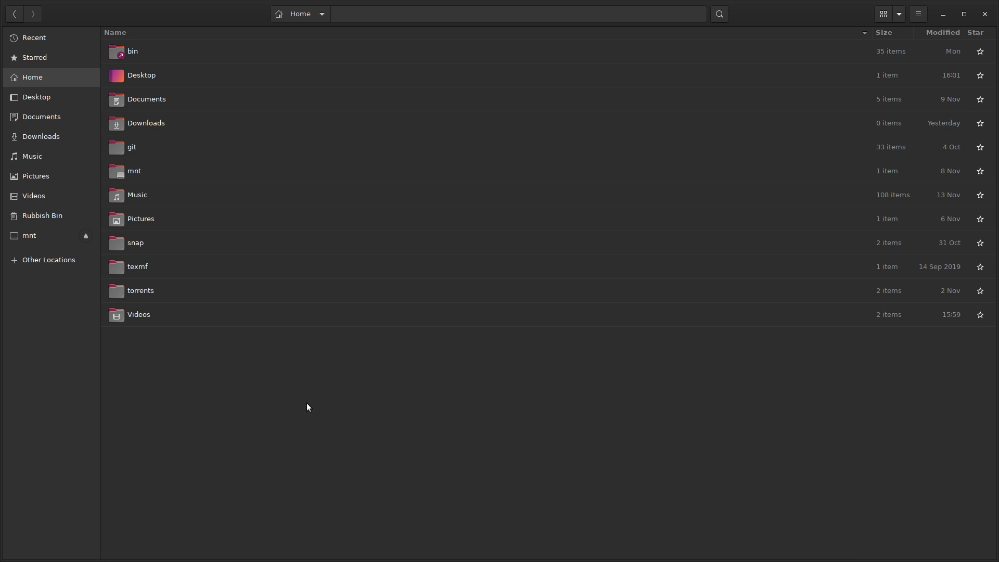